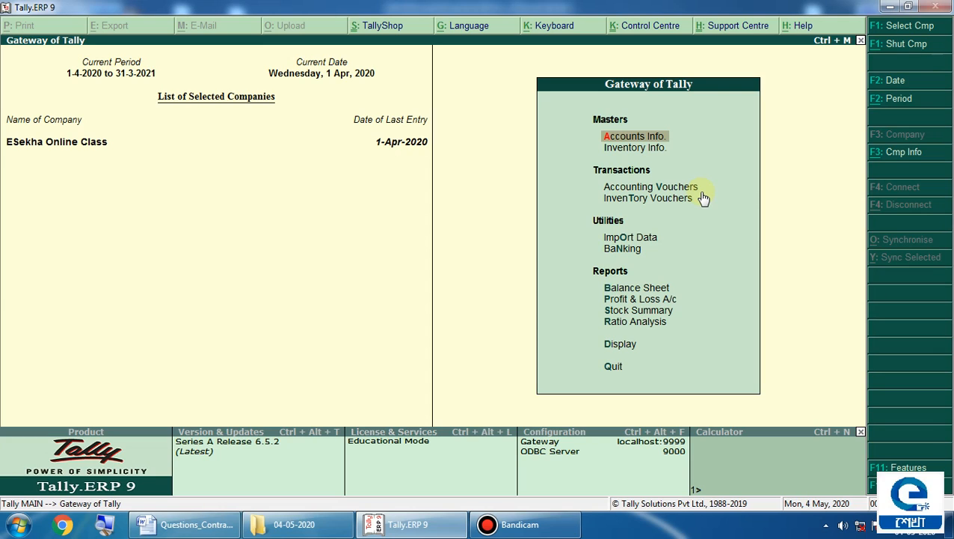
Open the Balance Sheet report and expand it to the detailed view
key(Down)
key(Down)
key(Down)
key(Down)
key(Down)
key(Down)
key(Down)
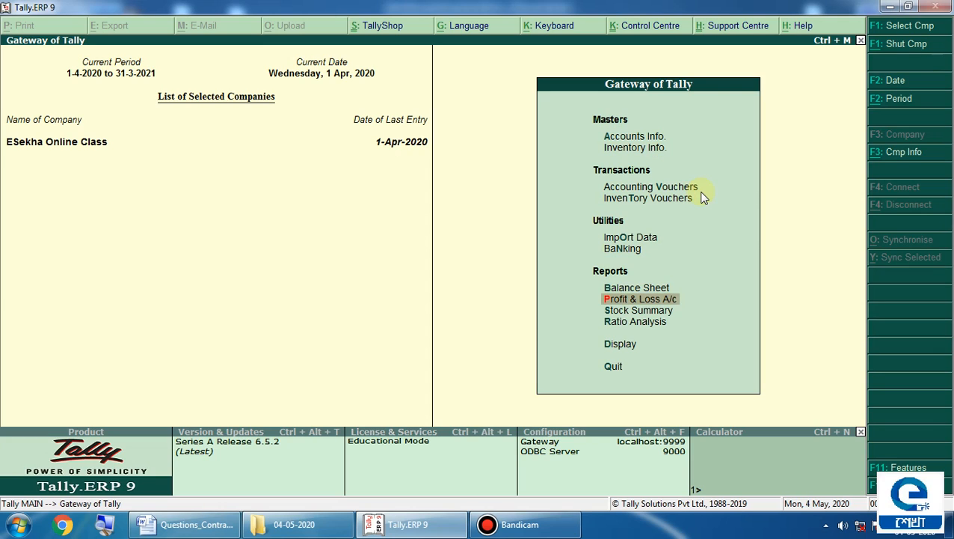
key(Up)
key(Return)
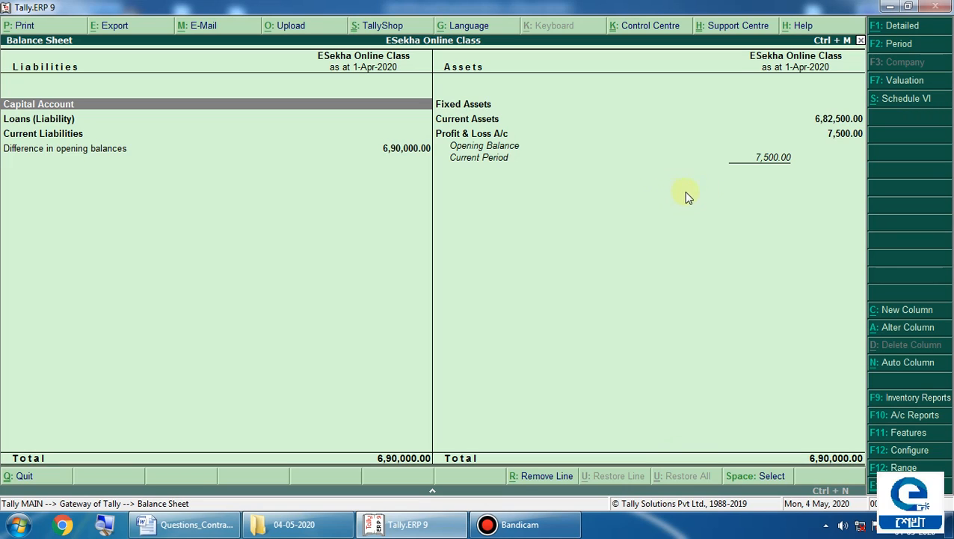
click(904, 30)
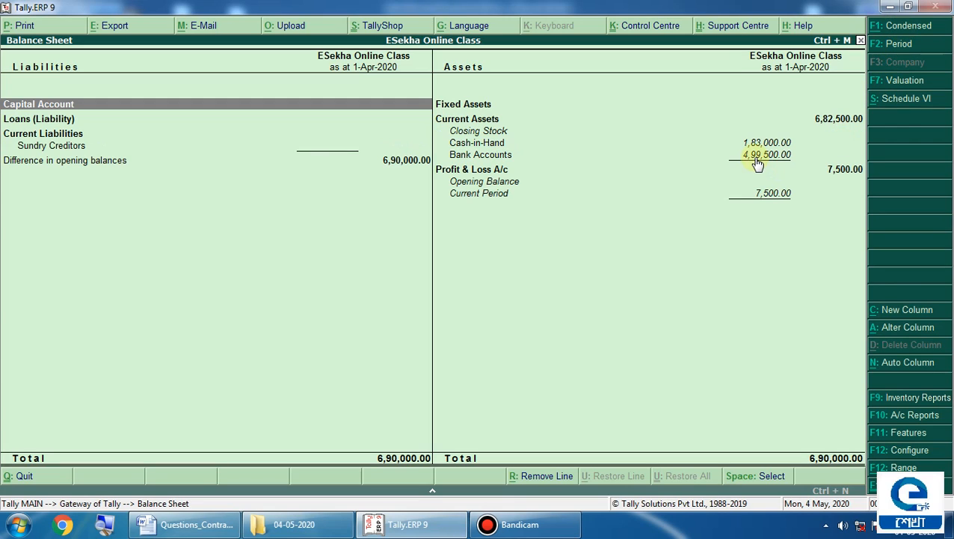
Open the group summary of Bank Accounts from the balance sheet's current assets
key(Right)
key(Down)
key(Down)
key(Down)
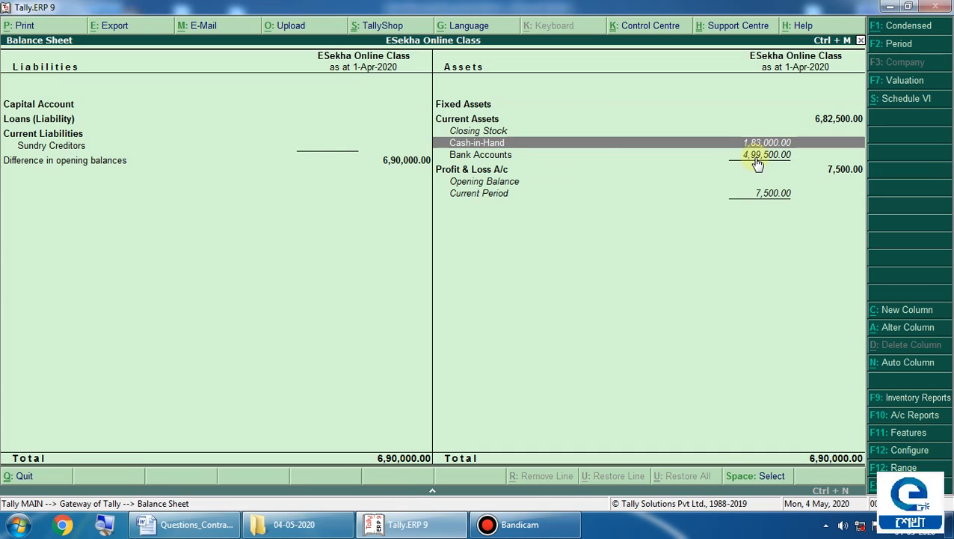
key(Down)
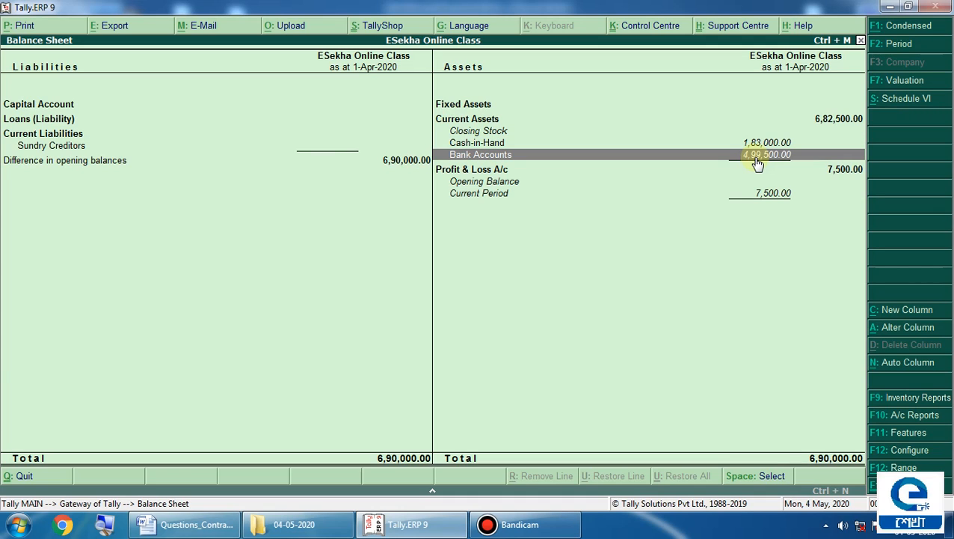
key(Return)
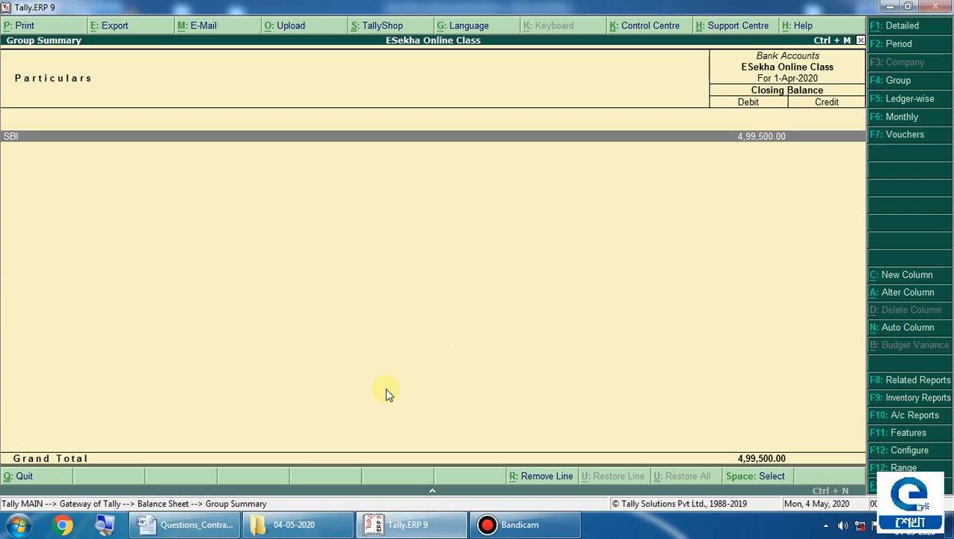
Read the contra voucher tasks in the Word document and check Cash-in-Hand in Tally's balance sheet, closing the report
click(227, 528)
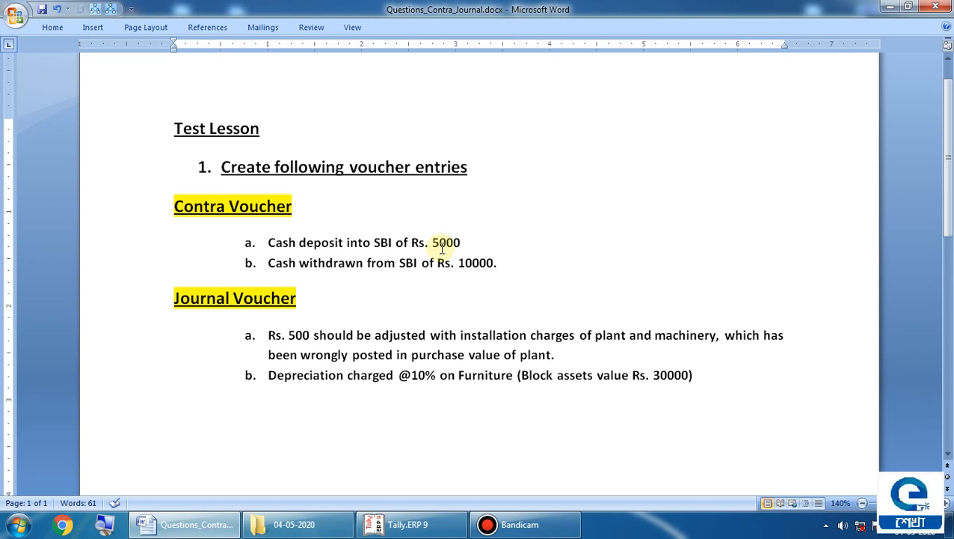
click(405, 516)
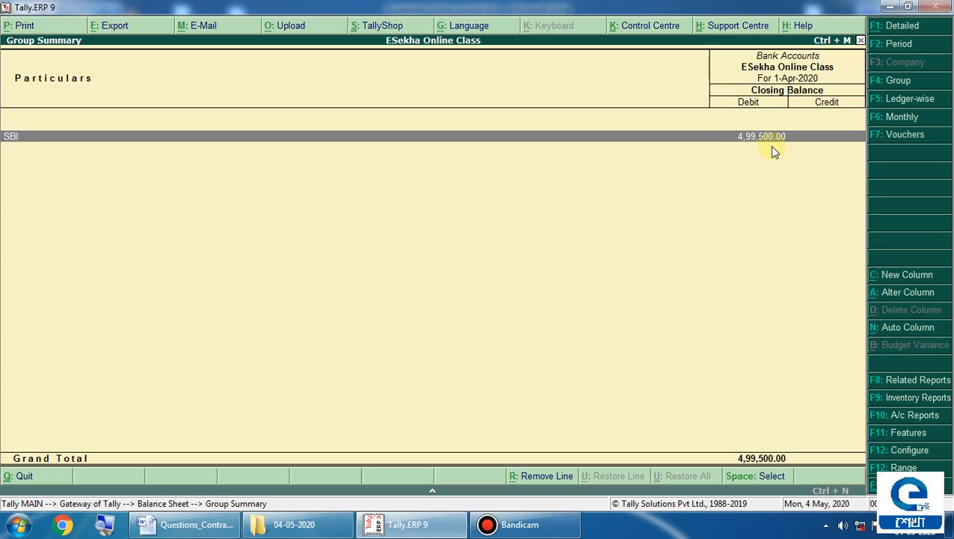
key(Escape)
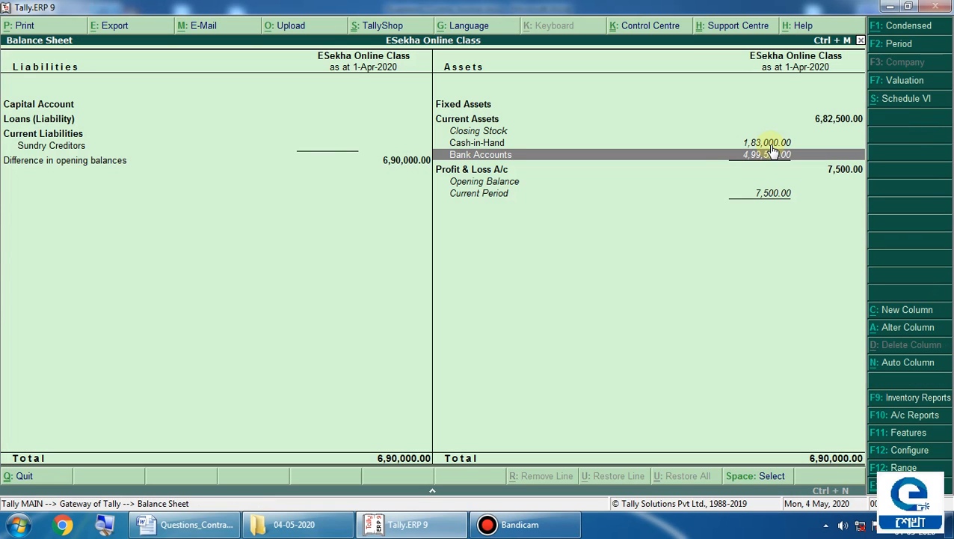
click(503, 143)
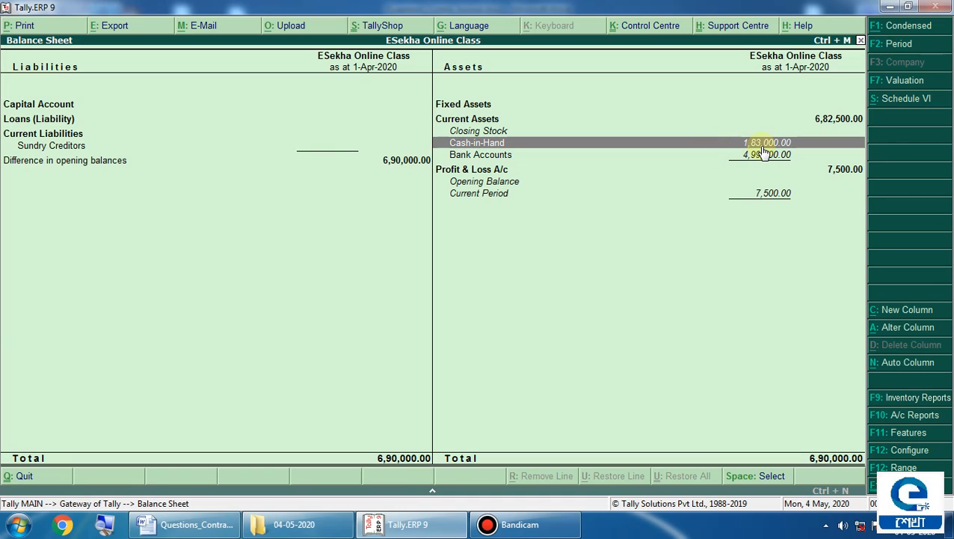
key(Escape)
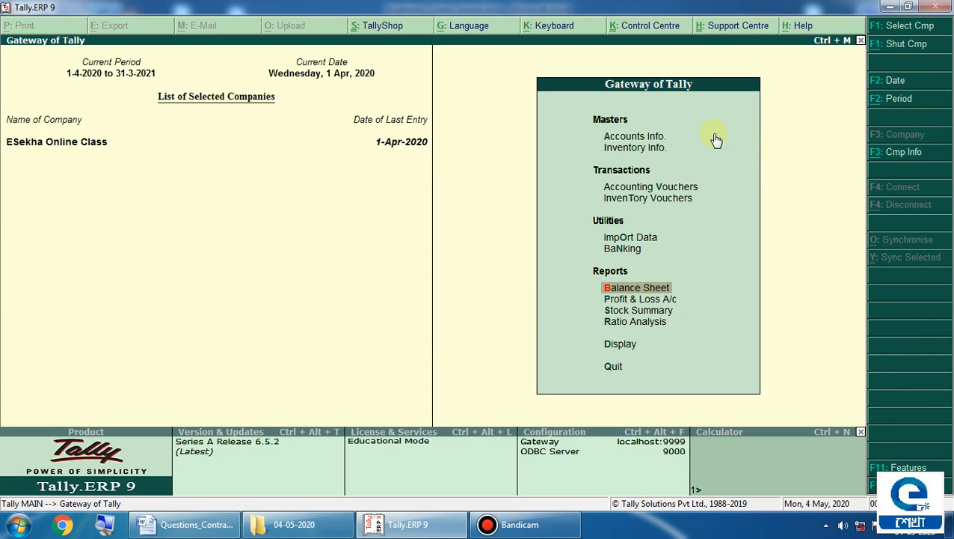
Open accounting voucher entry and start a new Contra voucher
key(Up)
key(Up)
key(Up)
key(Up)
key(Return)
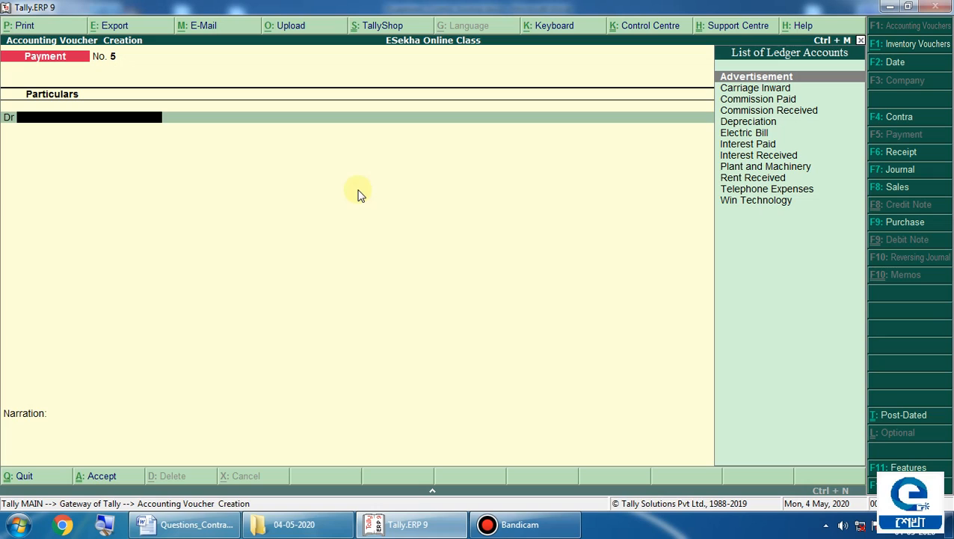
click(900, 118)
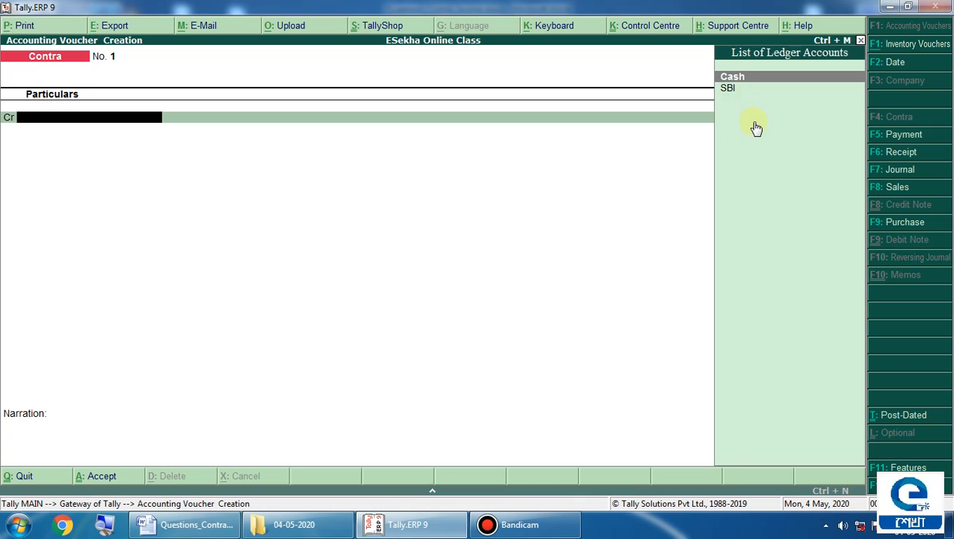
Credit the Cash ledger with 5,000 in the contra voucher
key(Down)
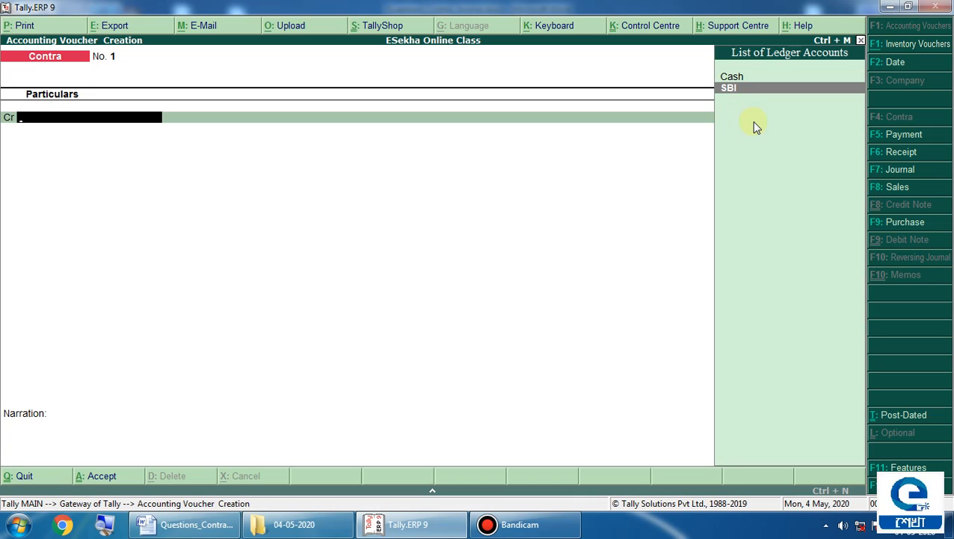
key(Up)
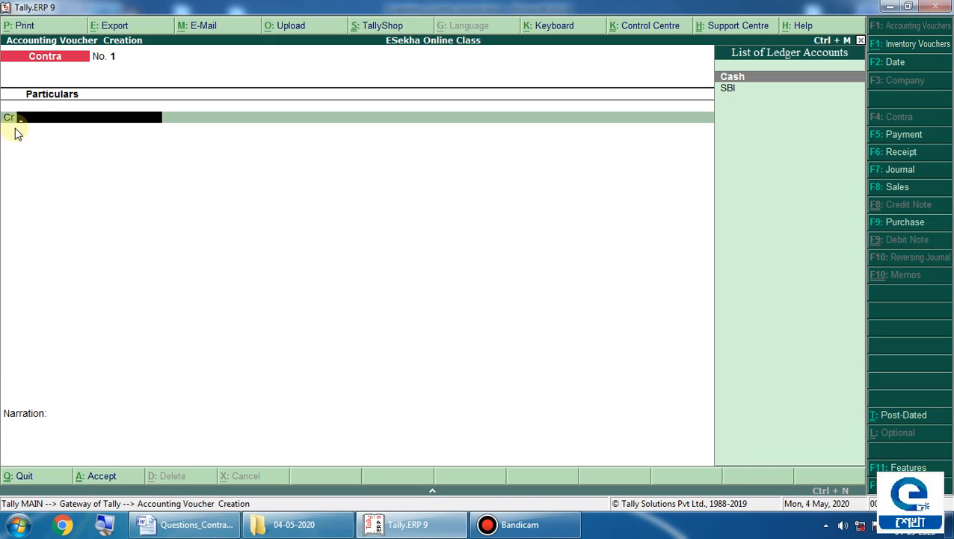
key(Return)
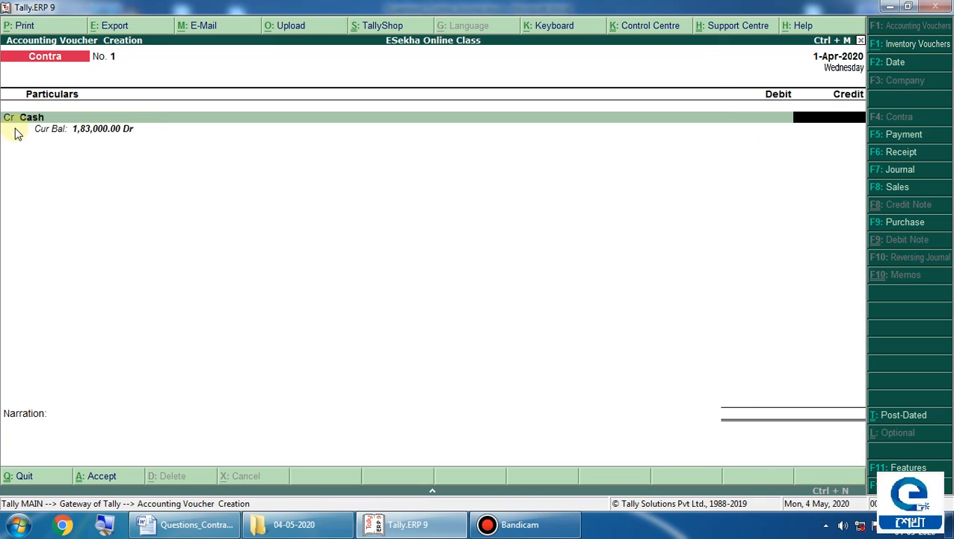
text(50000)
key(BackSpace)
key(Return)
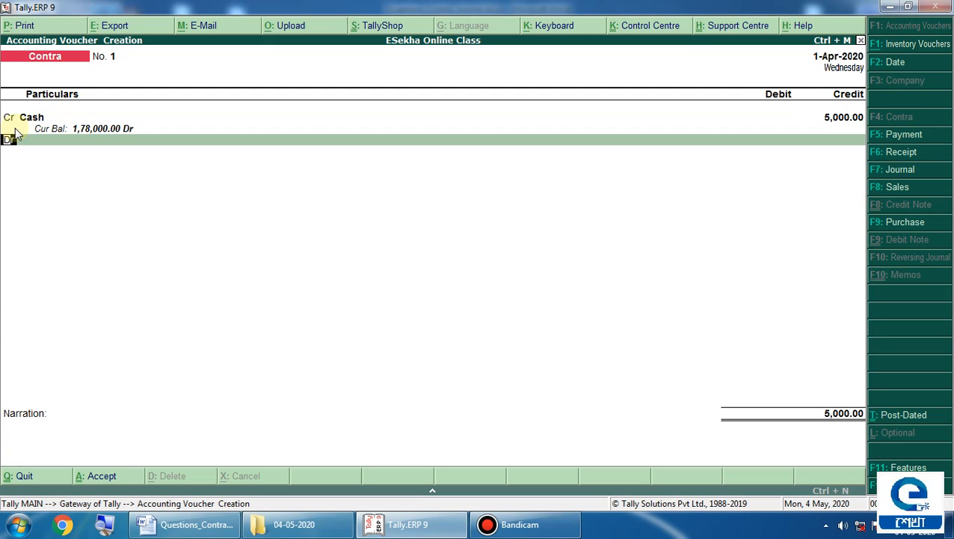
Debit the SBI ledger with 5,000 as the voucher's second line
key(Return)
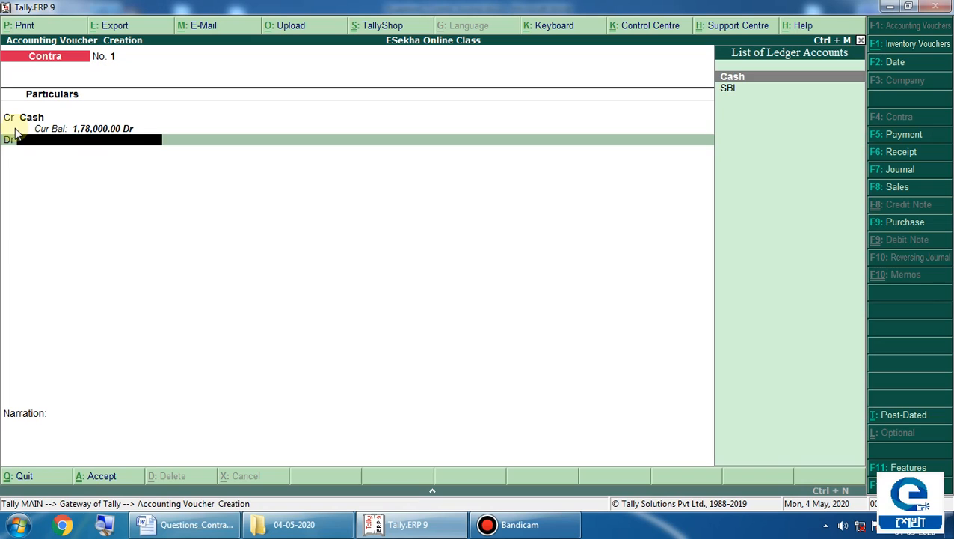
key(Down)
key(Return)
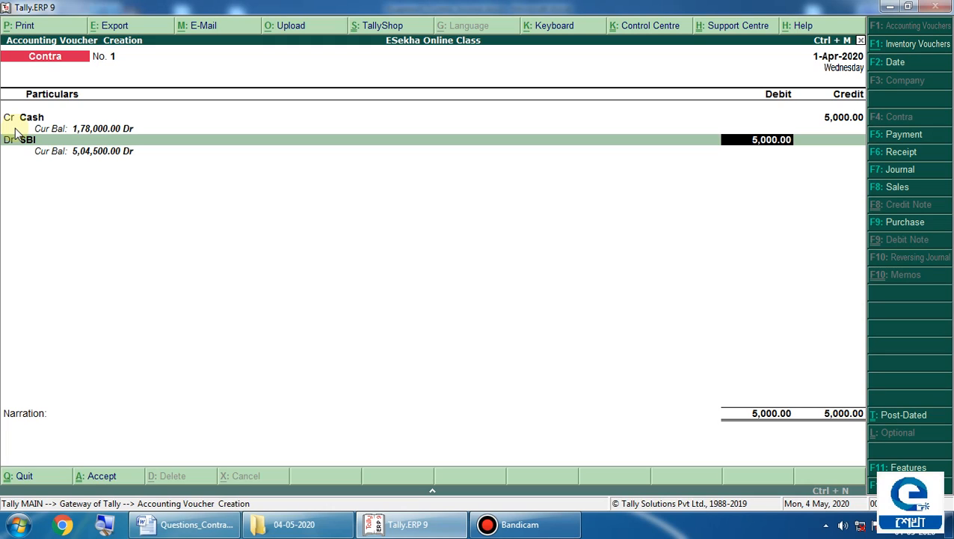
key(Return)
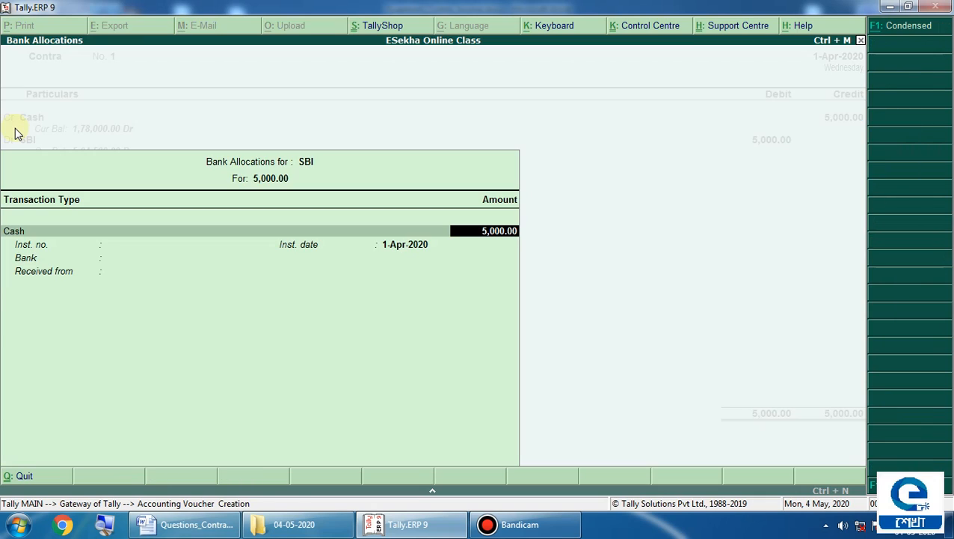
Complete the SBI bank allocation with cash denominations of 2 × 2000 and 2 × 500, leaving the bank and received-from details blank
key(Return)
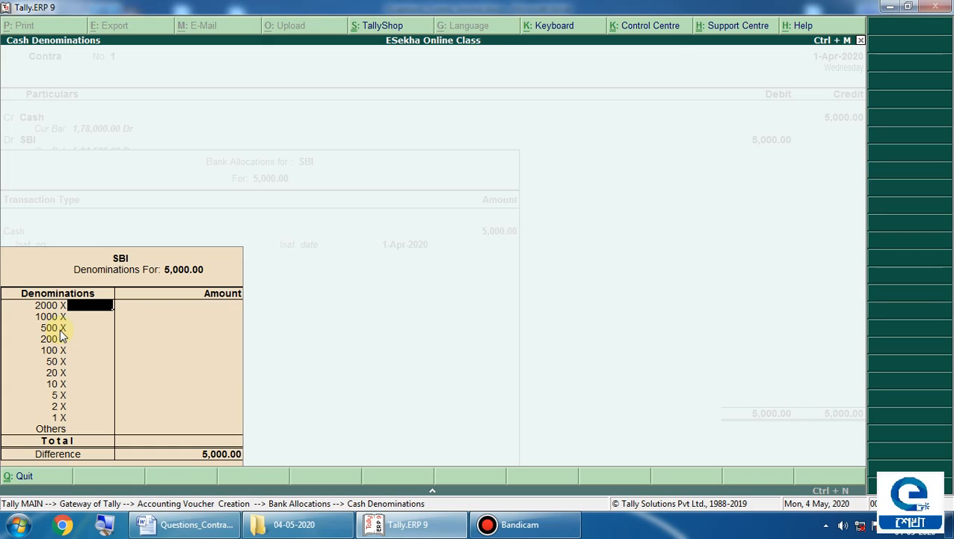
text(2)
key(Return)
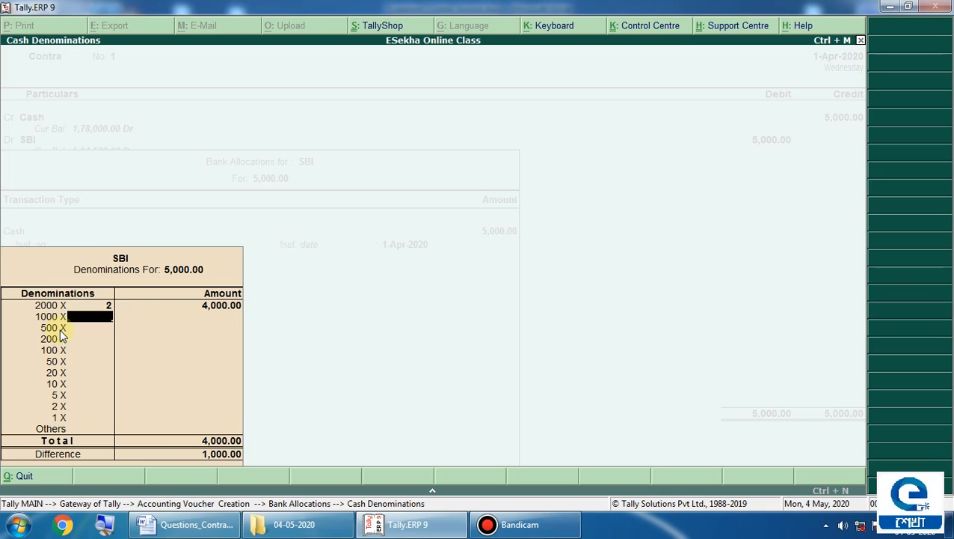
key(Return)
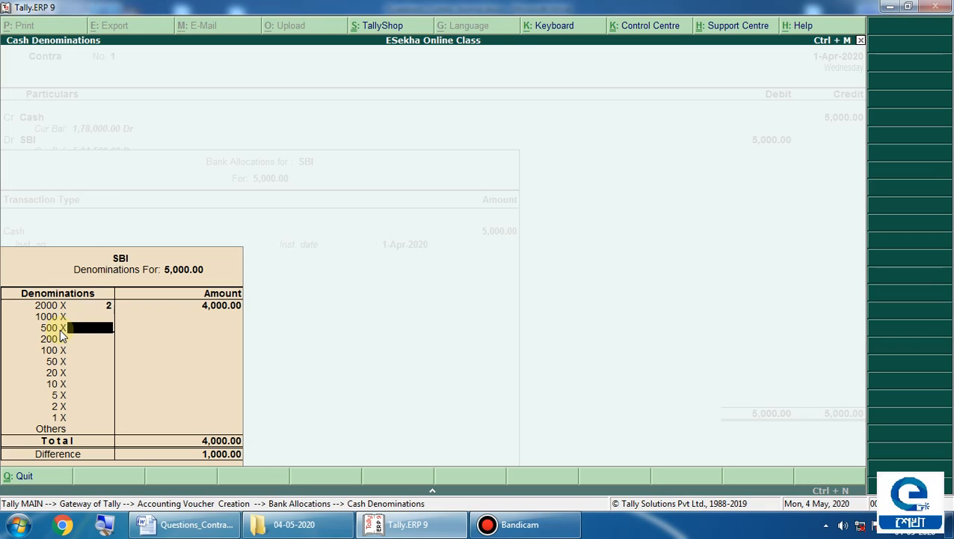
text(2)
key(Return)
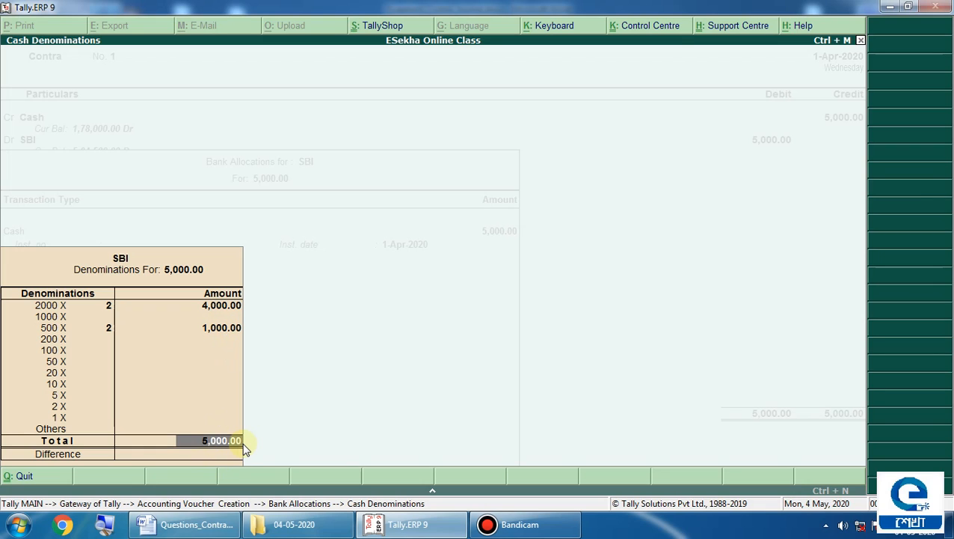
key(Return)
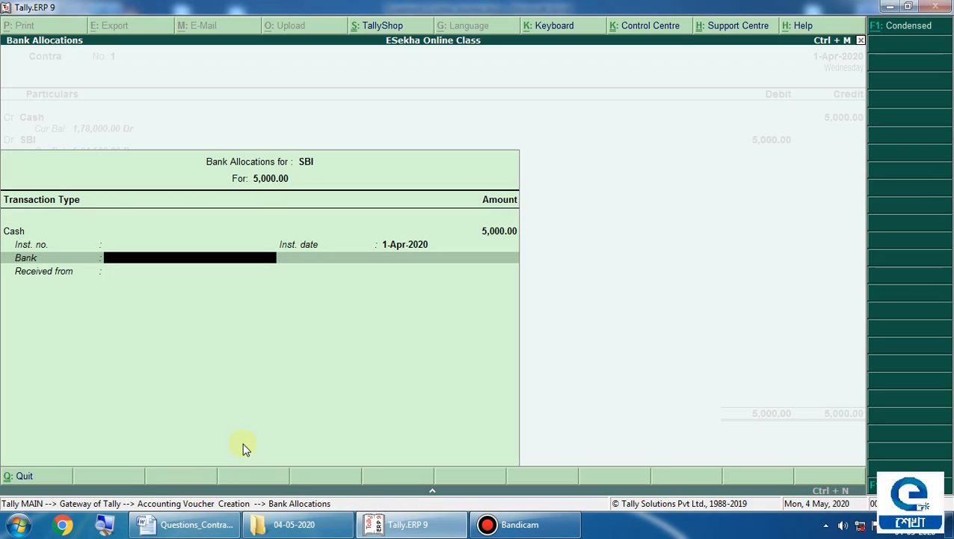
key(Return)
key(Return)
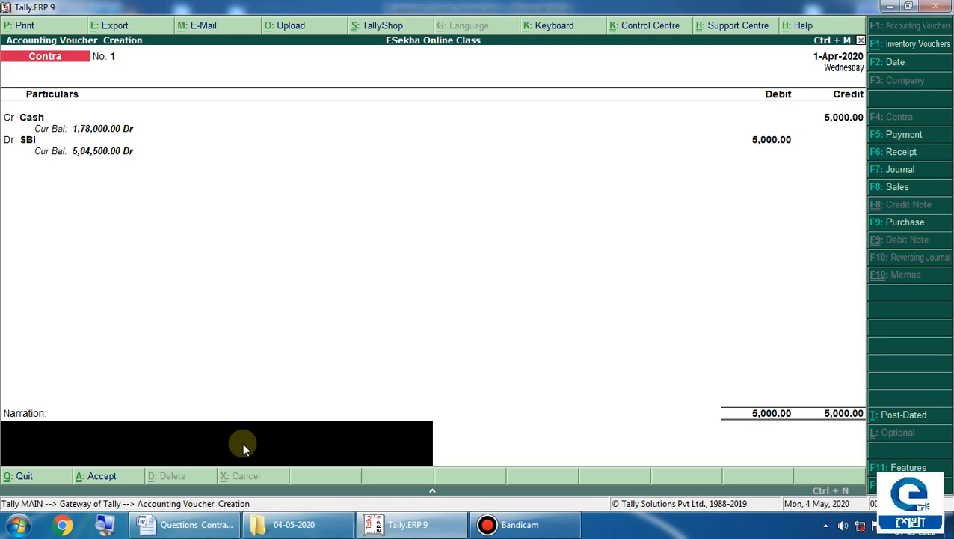
Enter the narration "Being cash deposit into SBI." and save the contra voucher
text(Being cash depos)
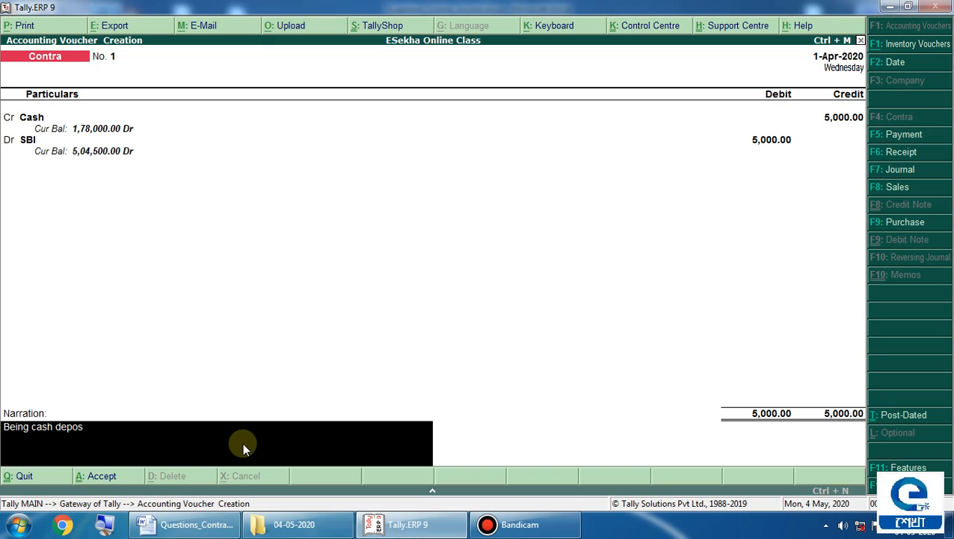
text(it into SBI.)
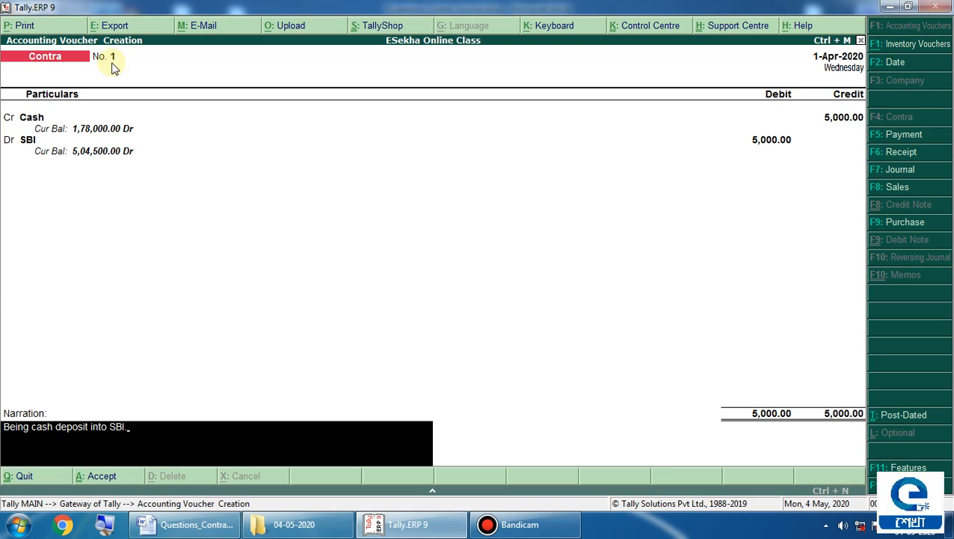
key(Return)
key(Return)
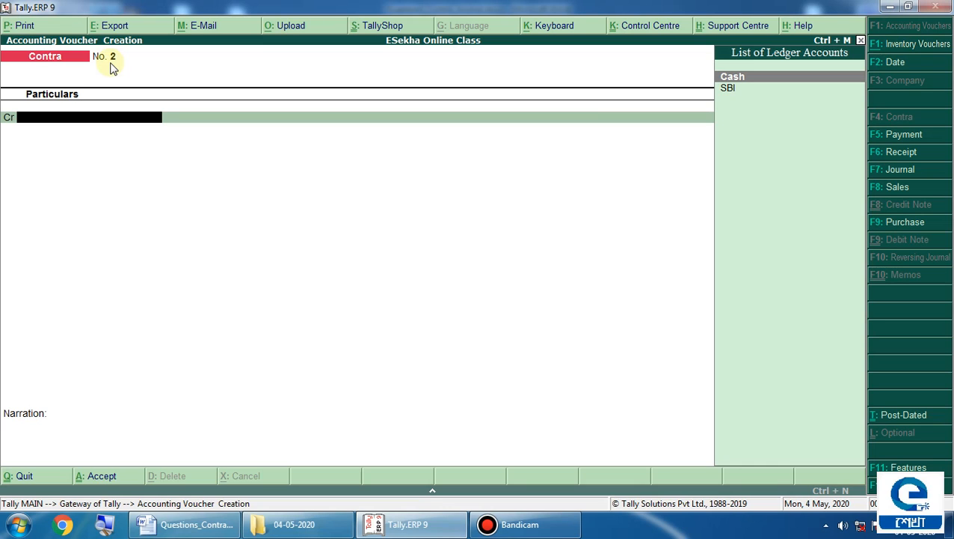
Read the second contra task, the cash withdrawal from SBI, in the Word document and return to Tally
click(213, 527)
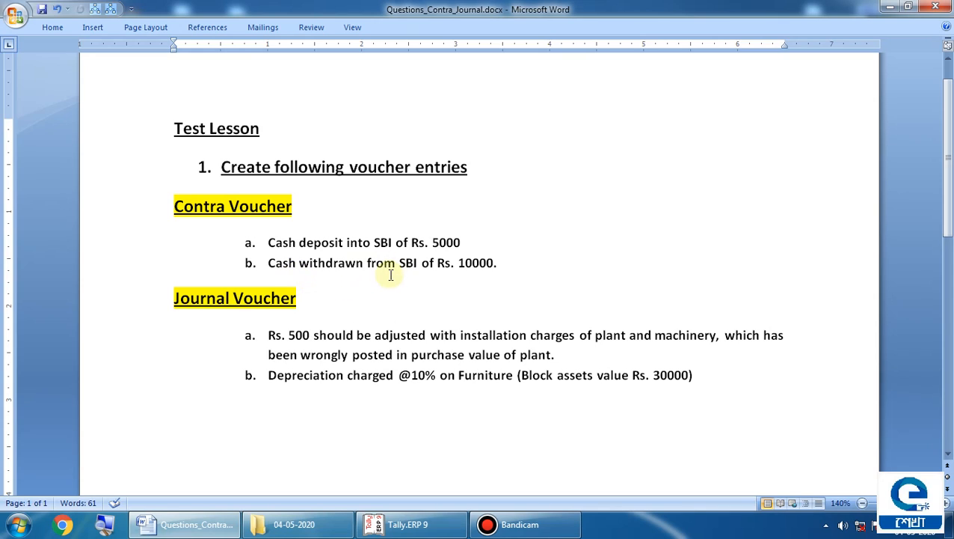
click(389, 529)
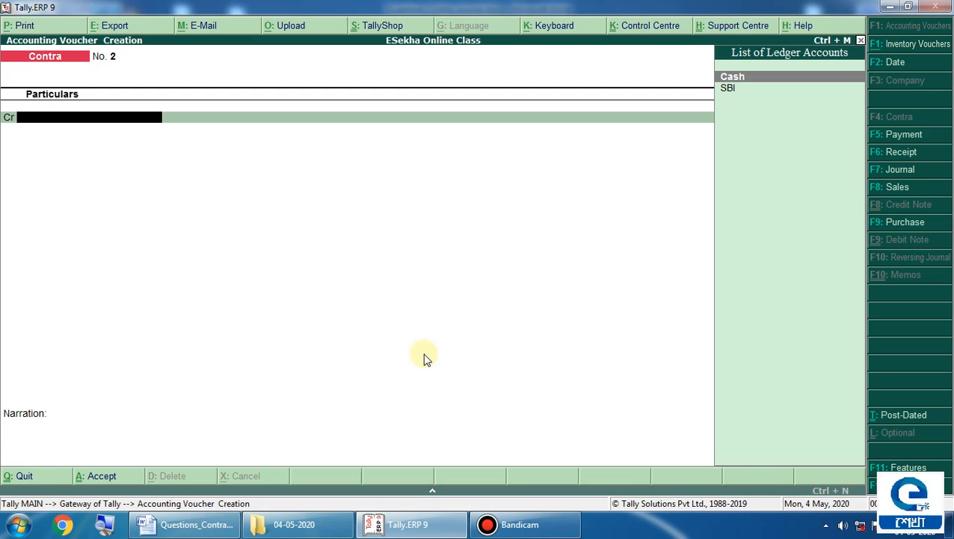
Leave voucher entry and reopen the Balance Sheet in detailed view to check the cash and bank balances
key(Escape)
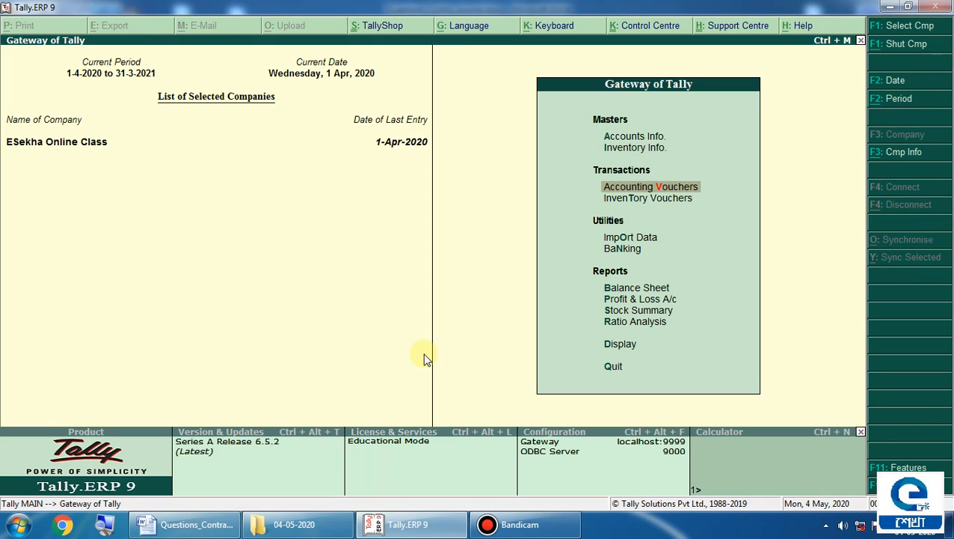
key(Down)
key(Down)
key(Down)
key(Down)
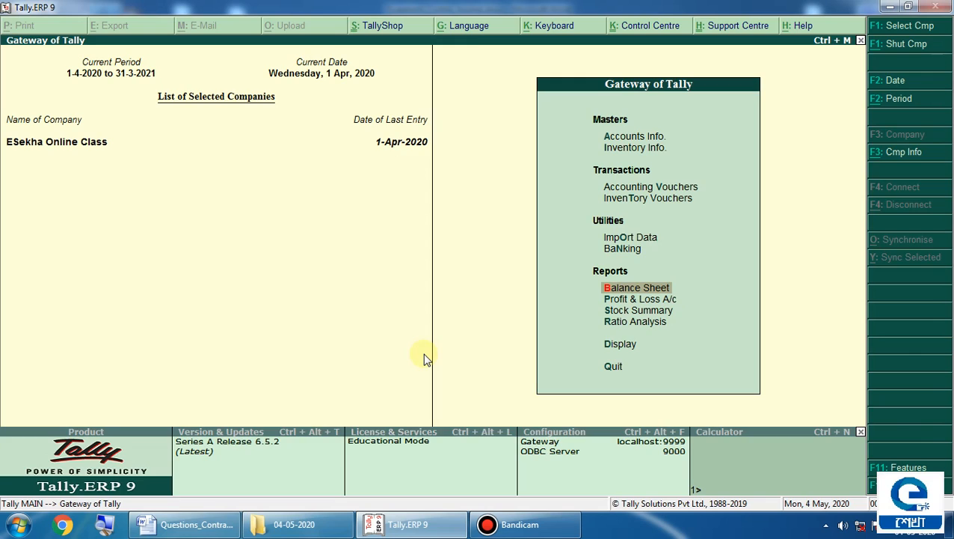
key(Return)
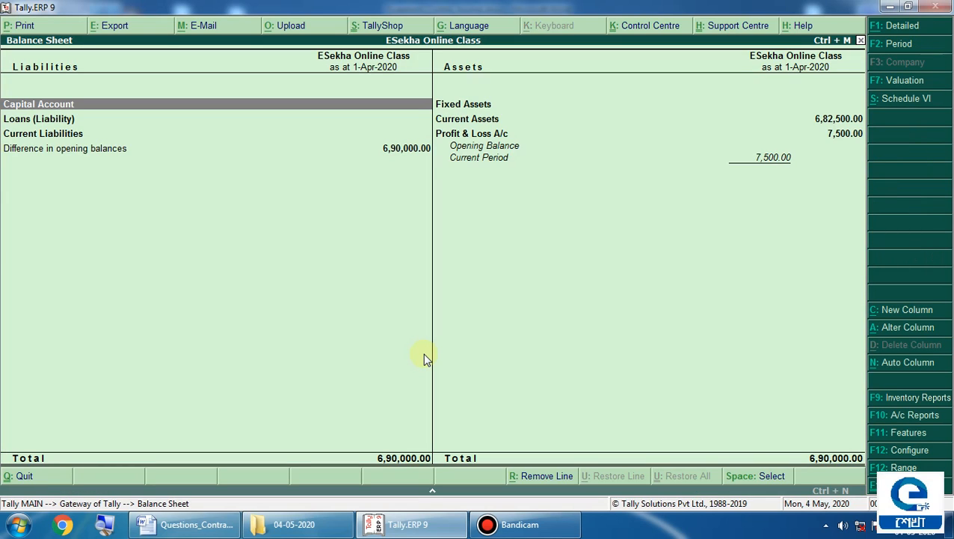
key(alt+F1)
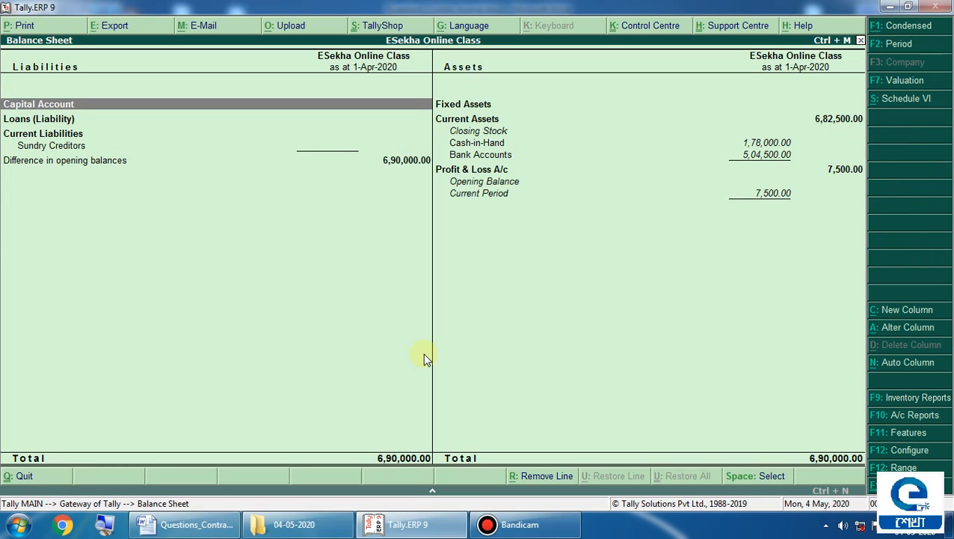
Drill down from Bank Accounts under Current Assets in the balance sheet to the April ledger vouchers of SBI
key(Right)
key(Down)
key(Down)
key(Down)
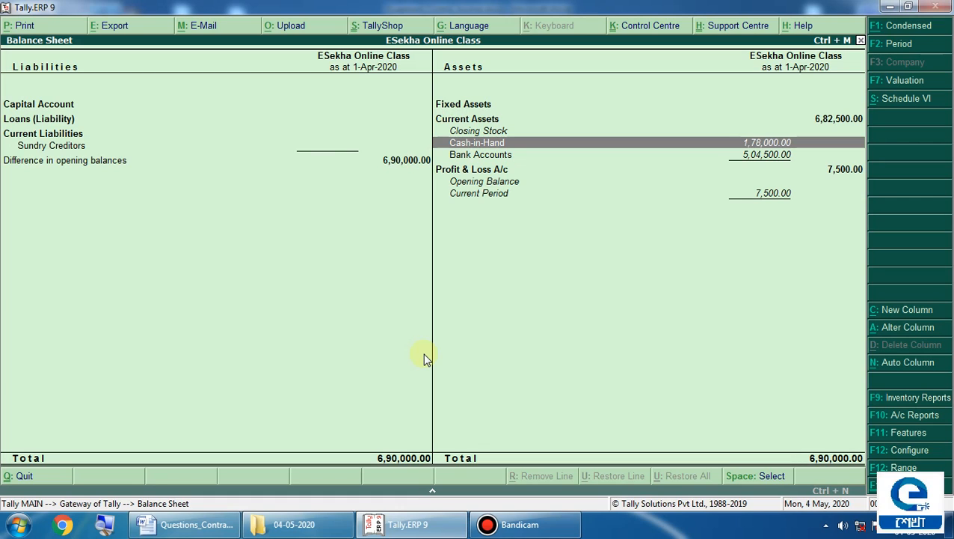
key(Down)
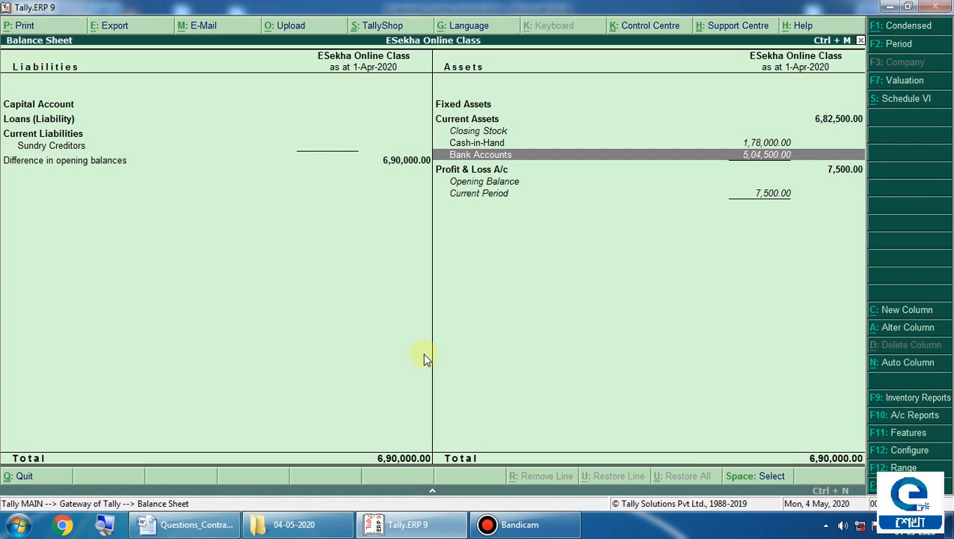
key(Return)
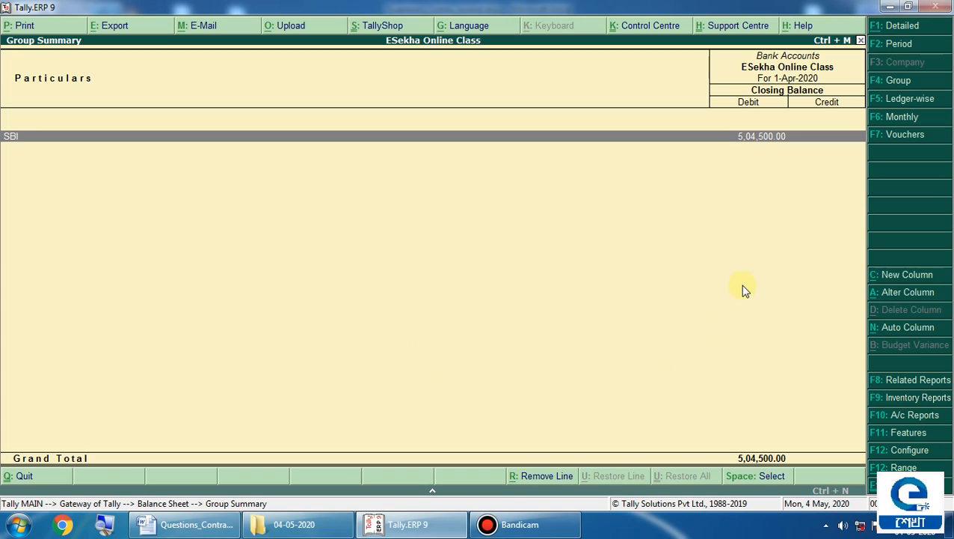
key(Return)
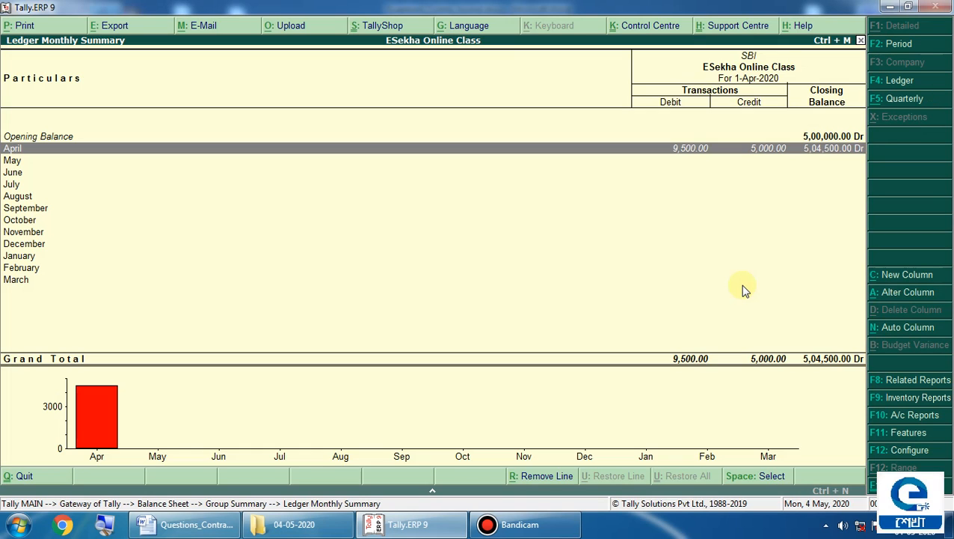
key(Return)
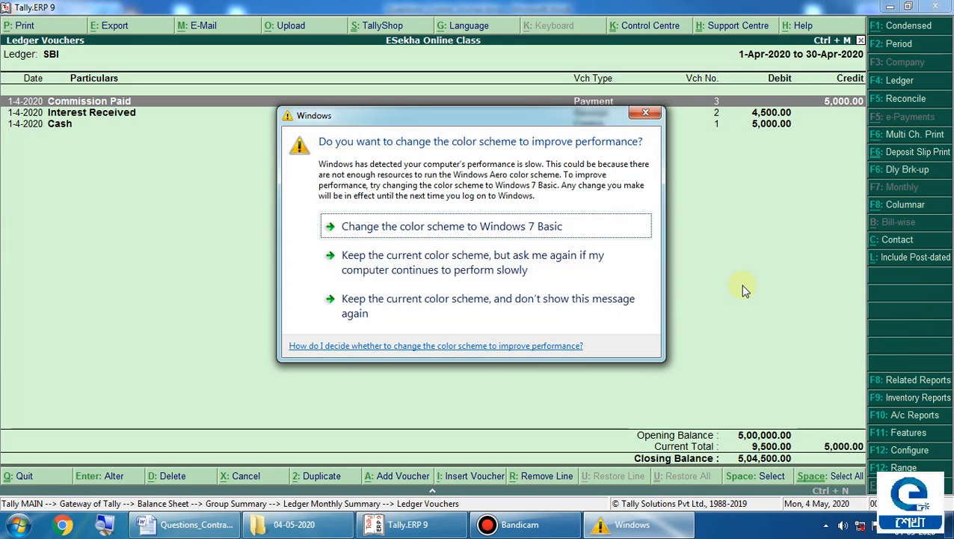
Dismiss the Windows color scheme prompt, check the Cash contra entry in the SBI ledger, and leave the drilled-down reports
click(641, 115)
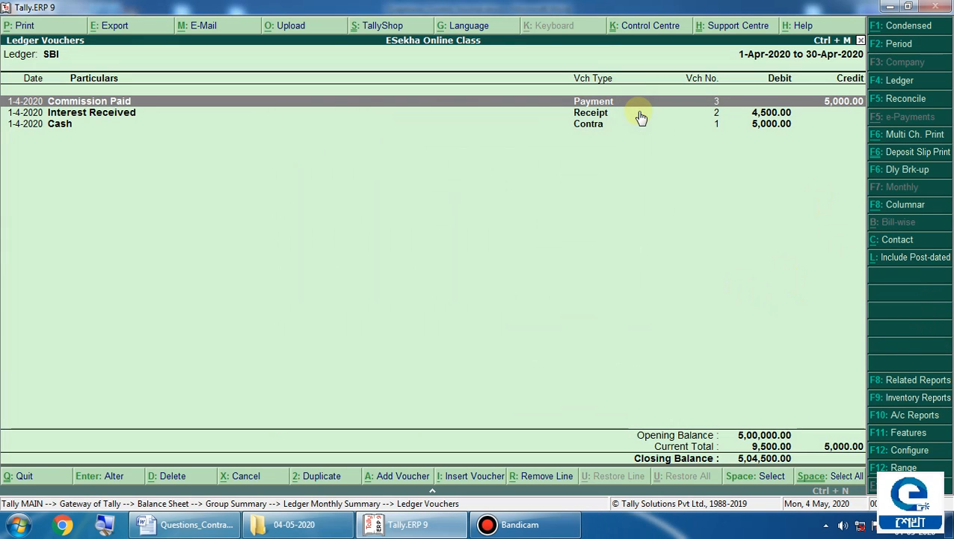
key(Down)
key(Down)
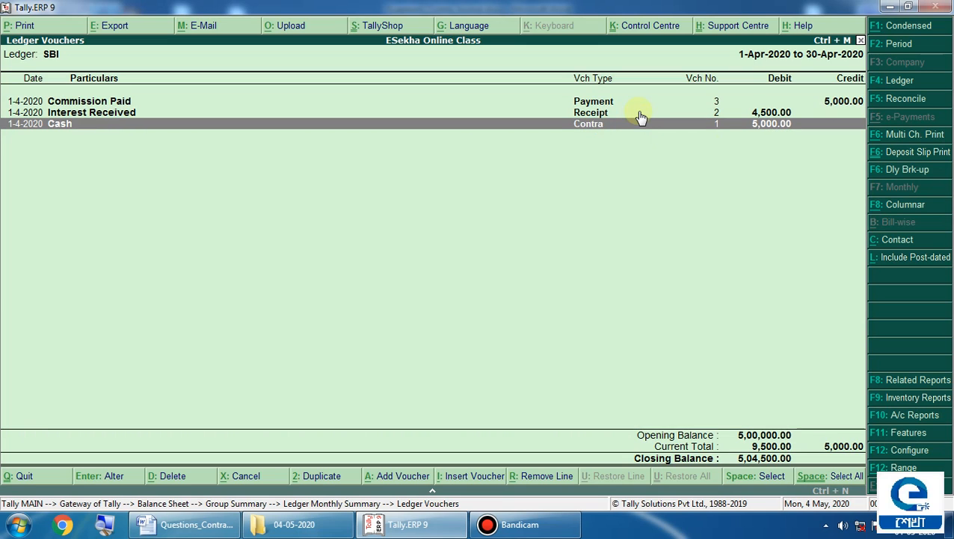
key(Escape)
key(Escape)
key(Escape)
key(Escape)
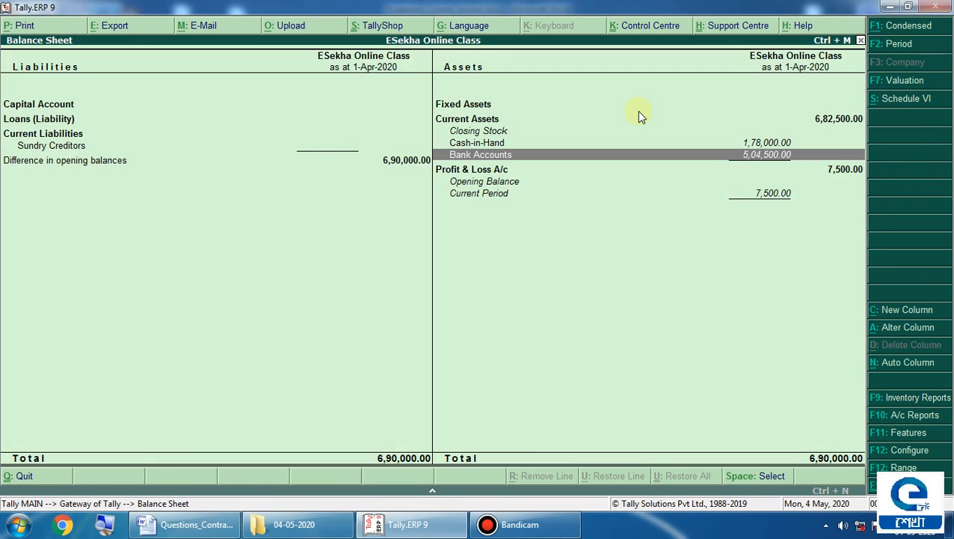
Open the Day Book from the display reports, check the recorded contra voucher, and return to the Gateway of Tally
key(Down)
key(Down)
key(Down)
key(Down)
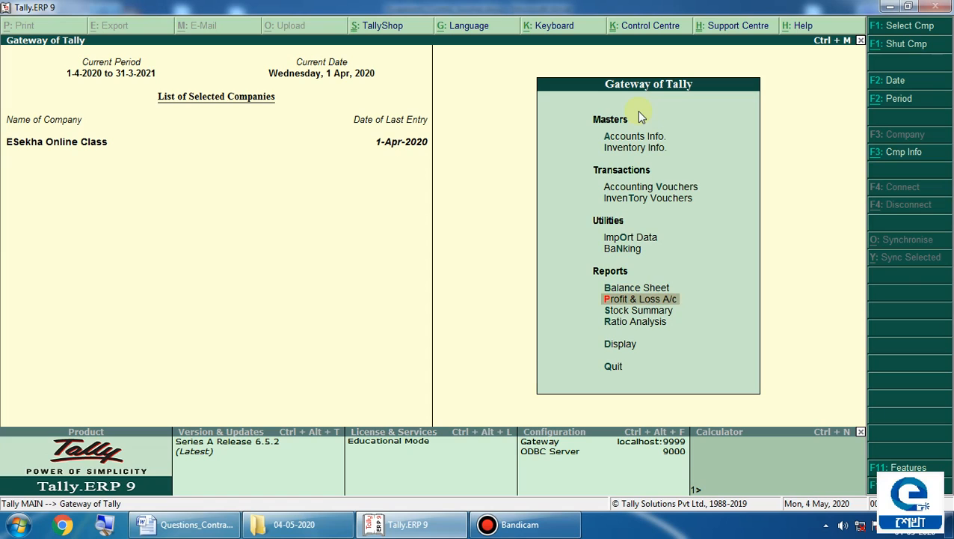
key(Return)
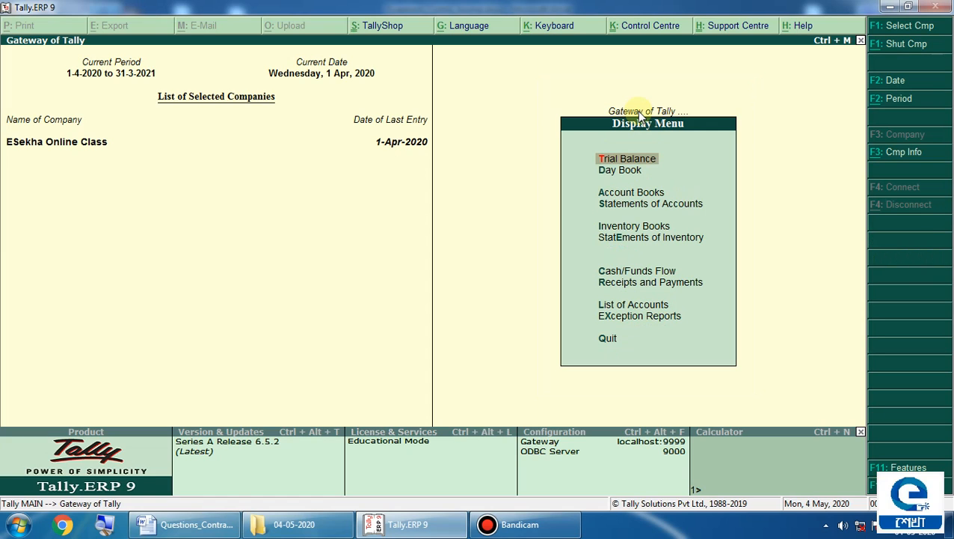
key(Down)
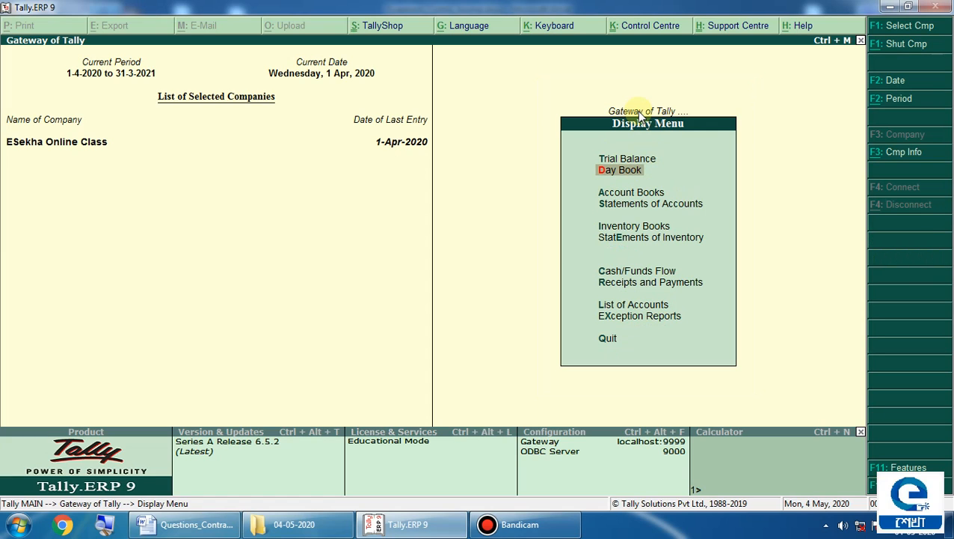
key(Return)
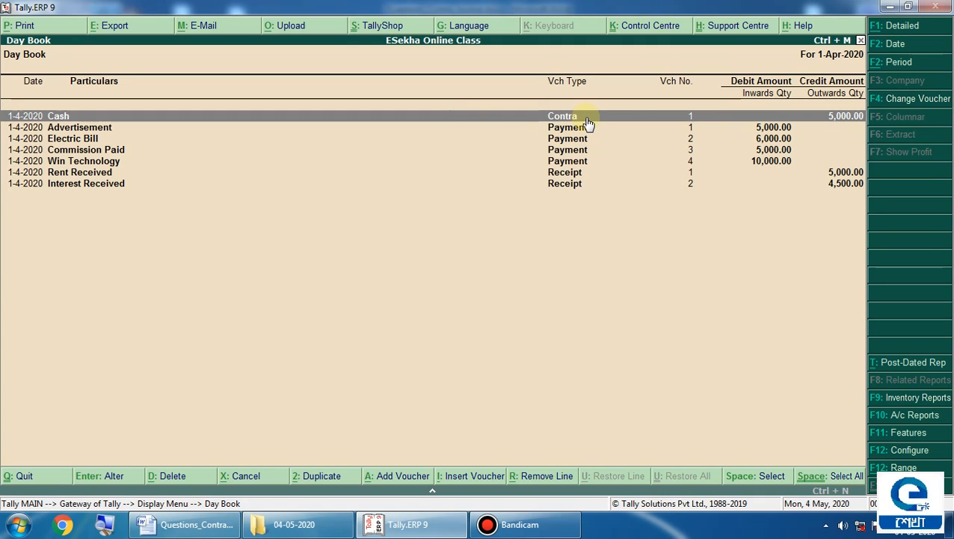
key(Escape)
key(Escape)
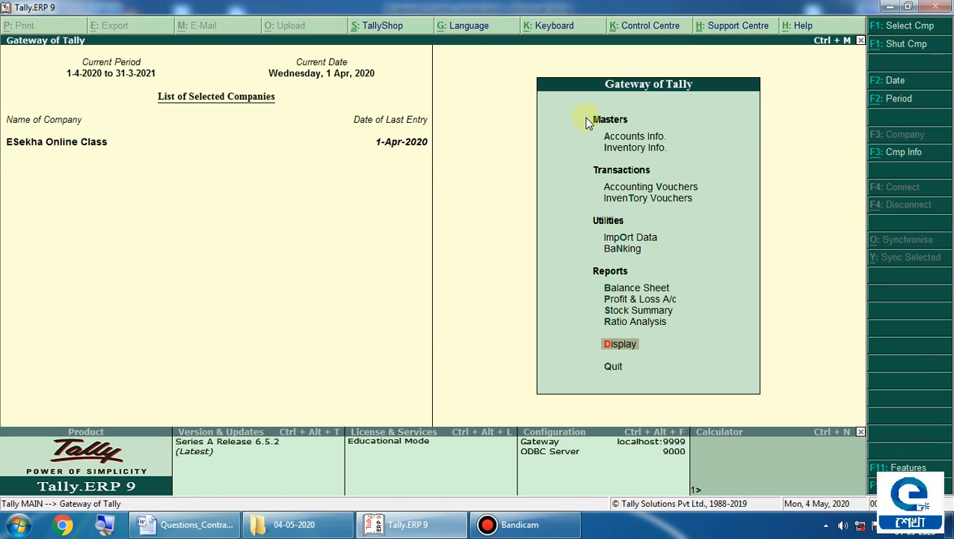
Start a new contra accounting voucher and credit SBI with 10,000
key(Up)
key(Up)
key(Up)
key(Up)
key(Up)
key(Up)
key(Up)
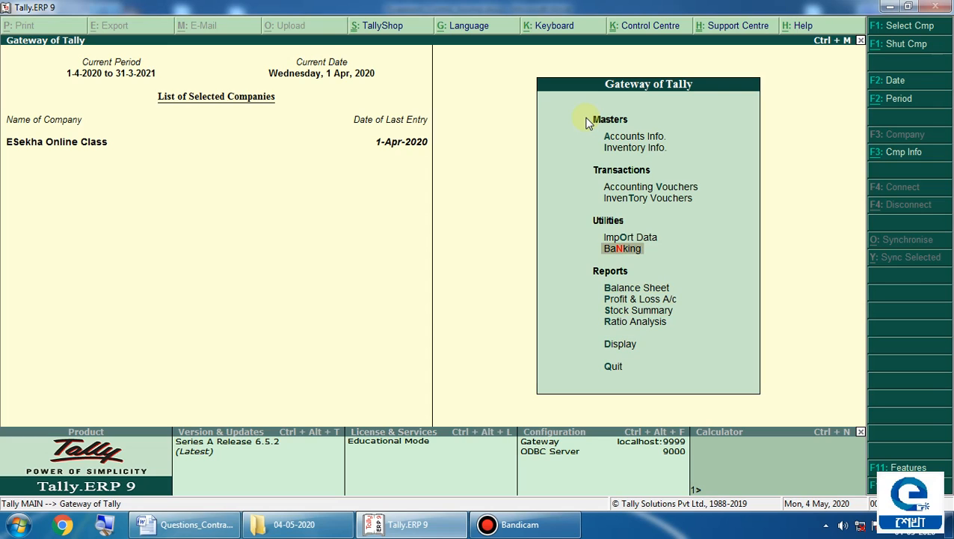
key(Up)
key(Return)
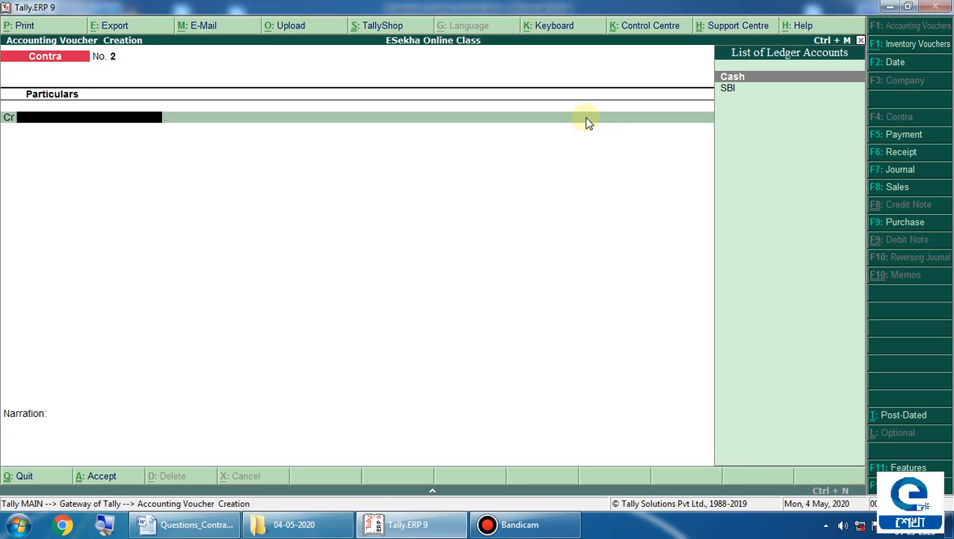
key(Down)
key(Return)
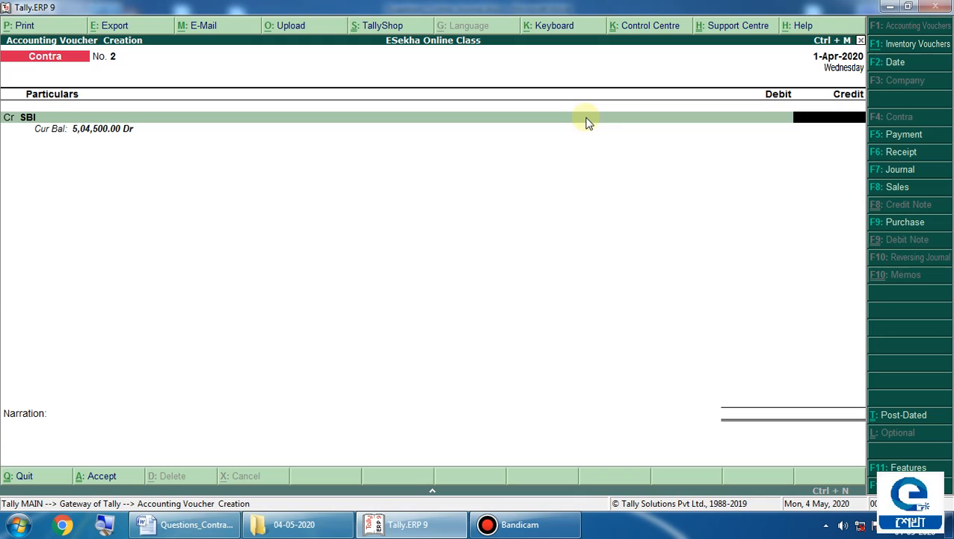
text(10000)
key(Return)
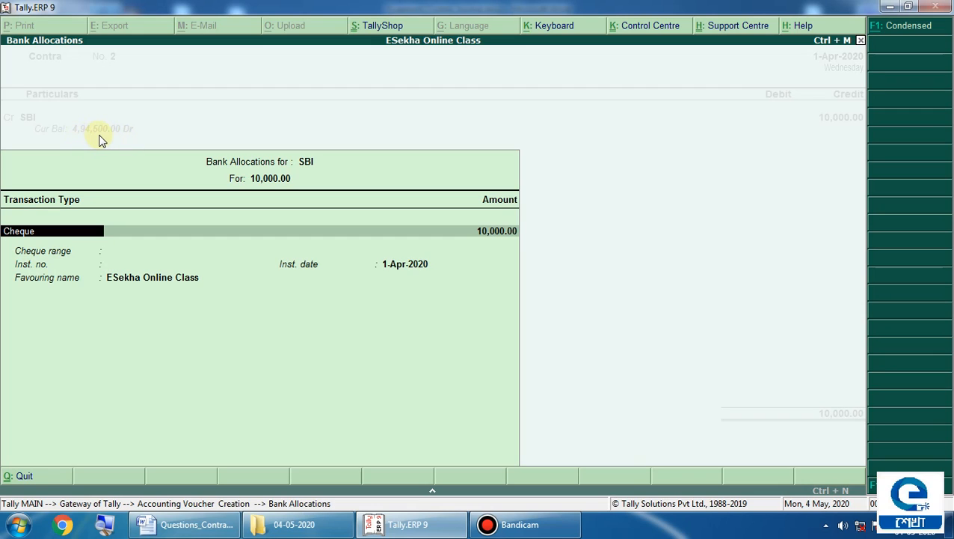
Accept the SBI cheque allocation with the range Not Applicable and no instrument number, and debit Cash with 10,000
key(Return)
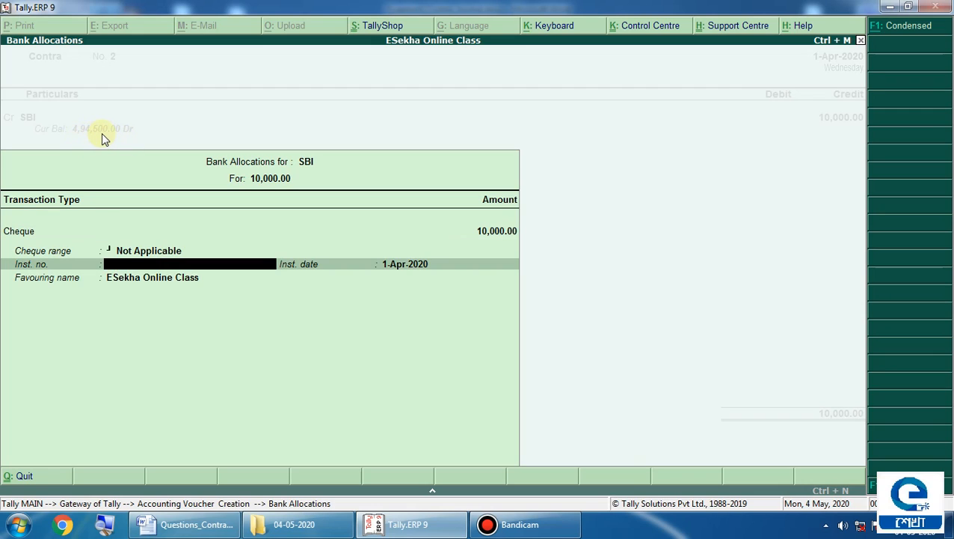
key(Return)
key(Return)
key(Return)
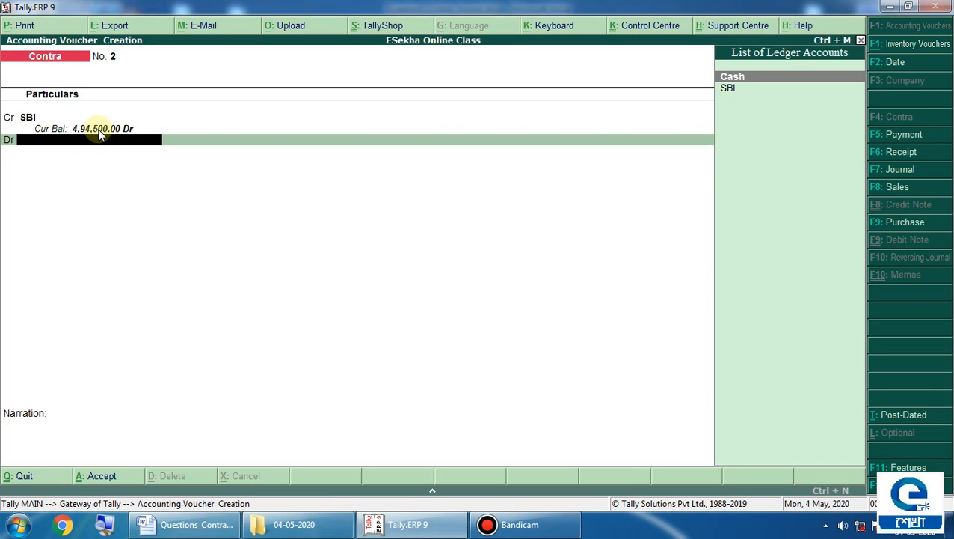
key(Return)
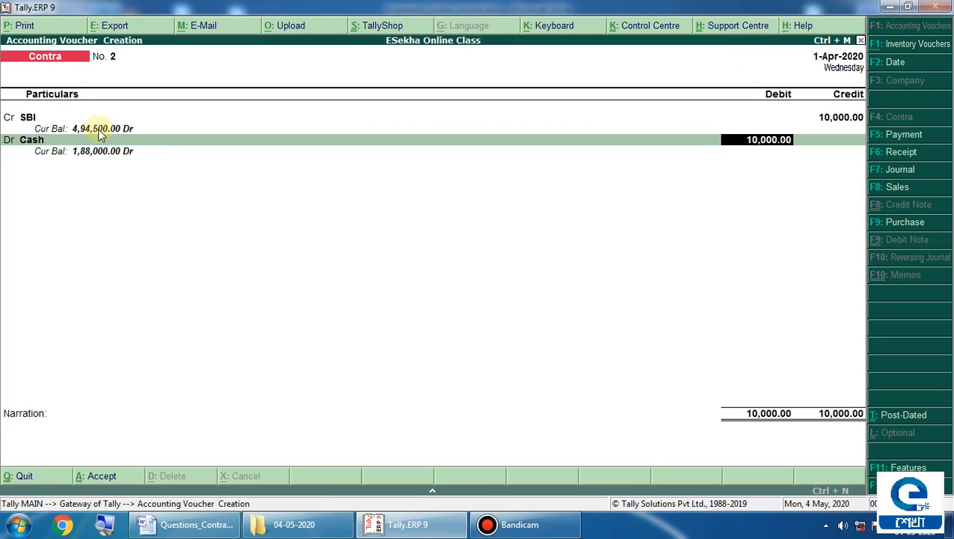
key(Return)
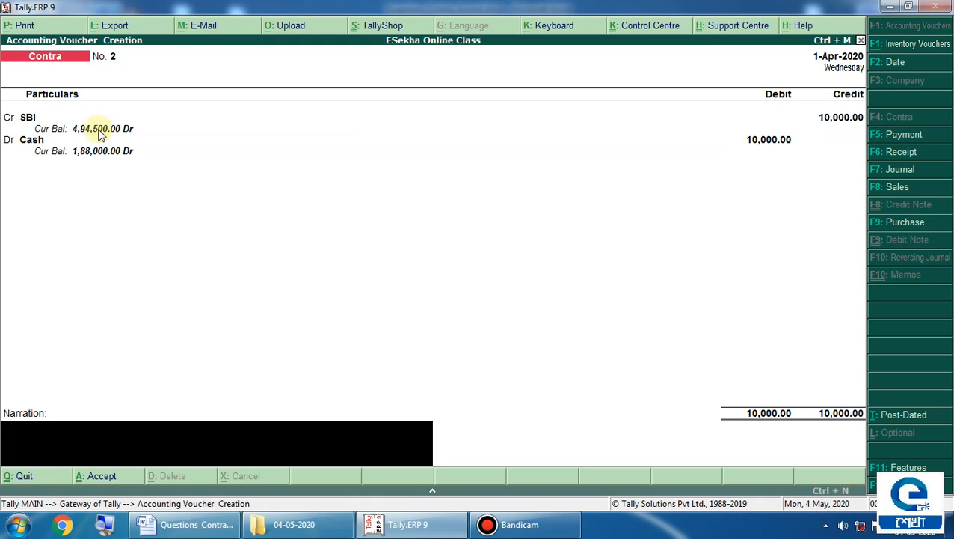
Enter the narration "Being cash withdrawn from SBI.", save the contra voucher, and leave voucher entry
text(Being cash withdrawn fro)
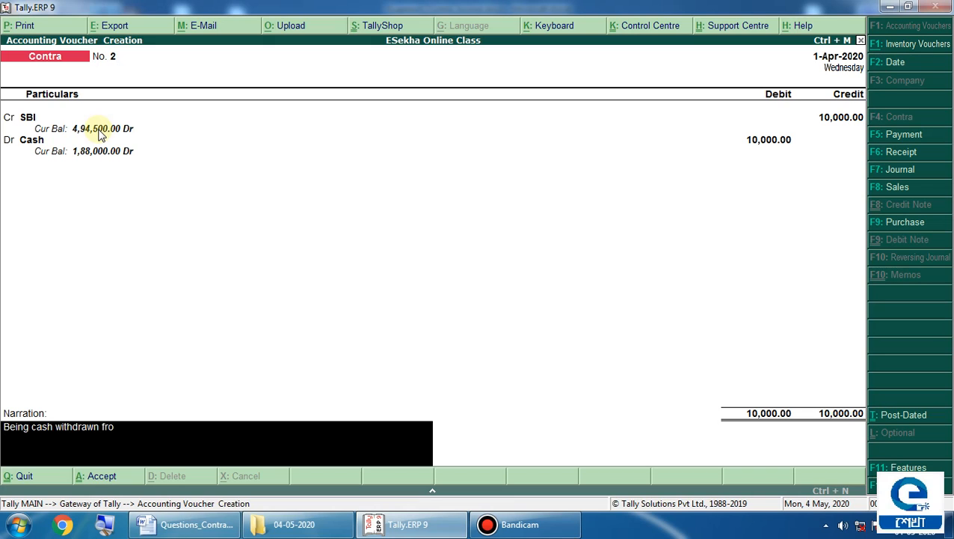
text(m SBI.)
key(Return)
key(Return)
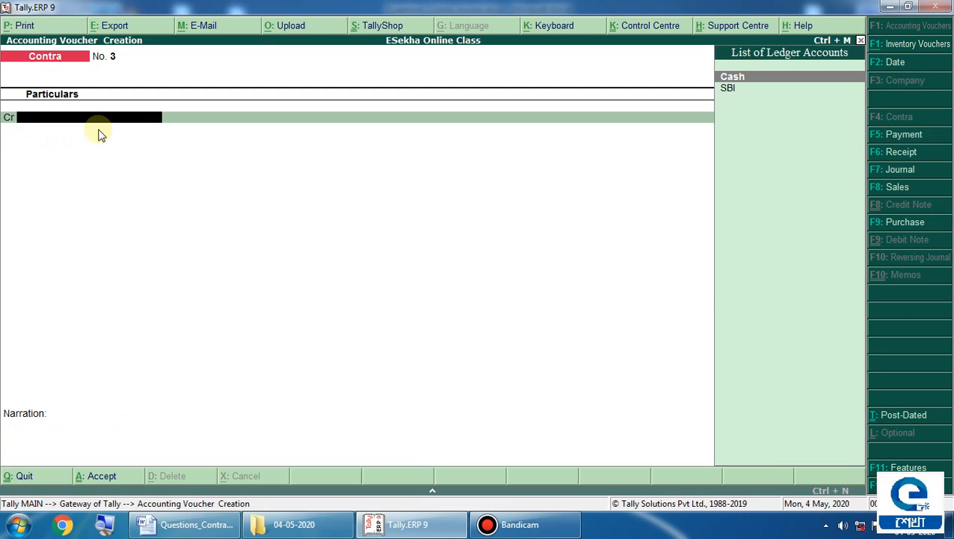
key(Escape)
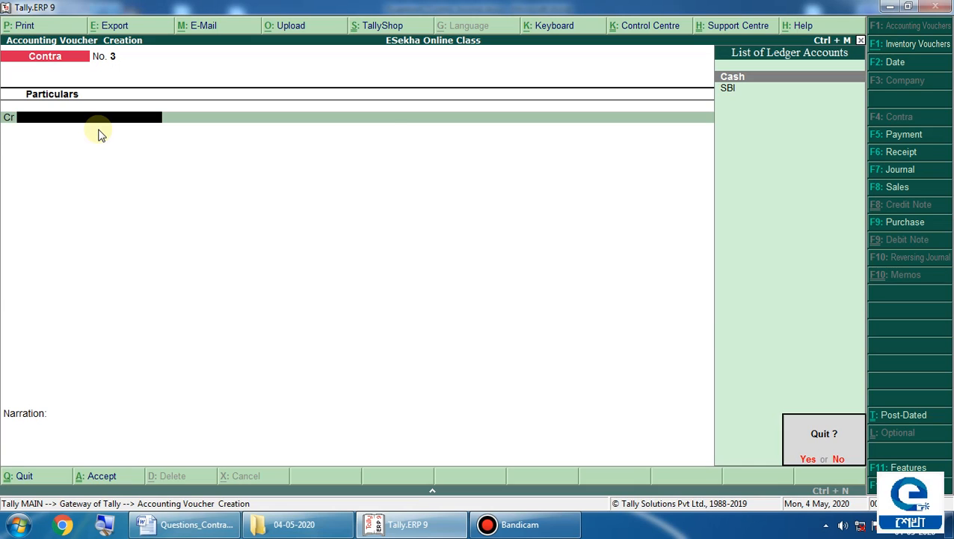
key(Return)
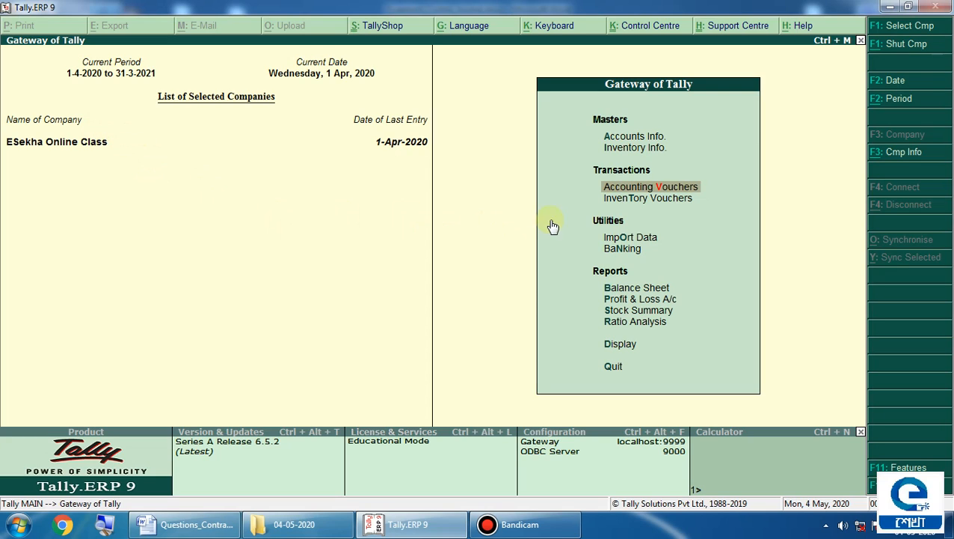
Open a blank journal voucher, read the Journal Voucher tasks in the Word document, and return to Tally
click(630, 189)
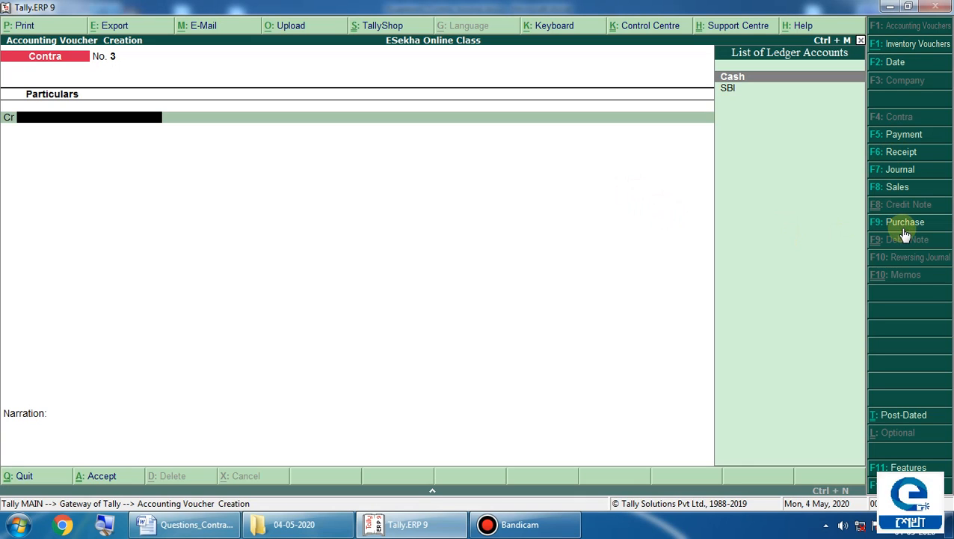
click(901, 171)
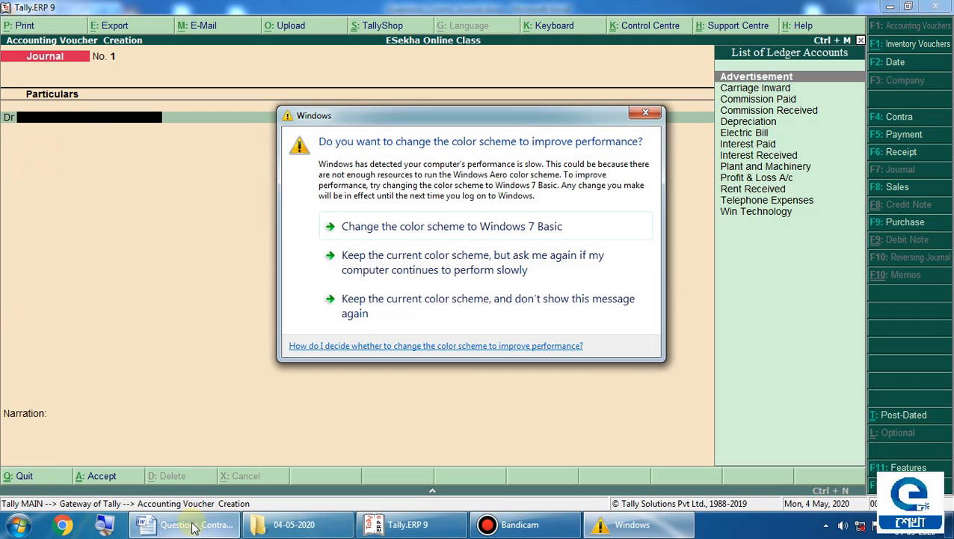
click(644, 113)
click(187, 524)
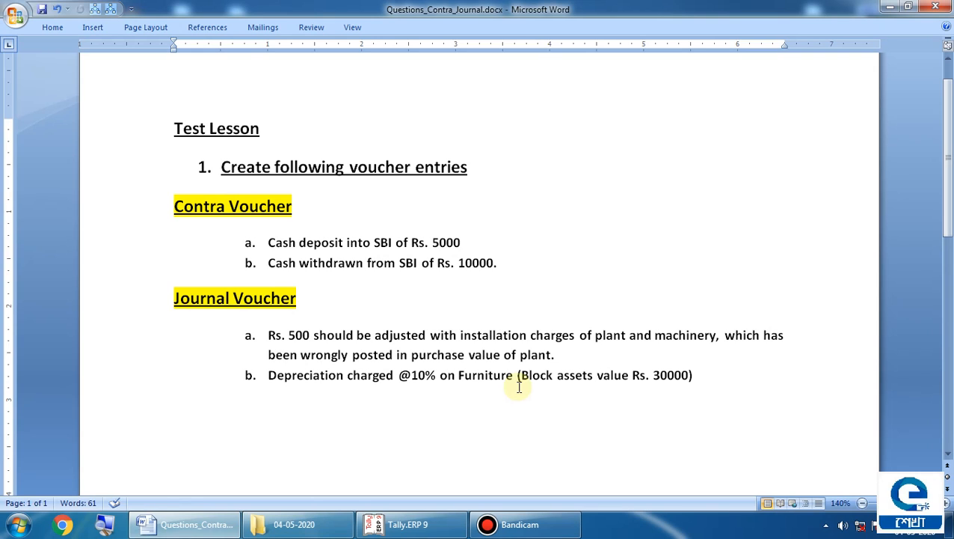
click(407, 524)
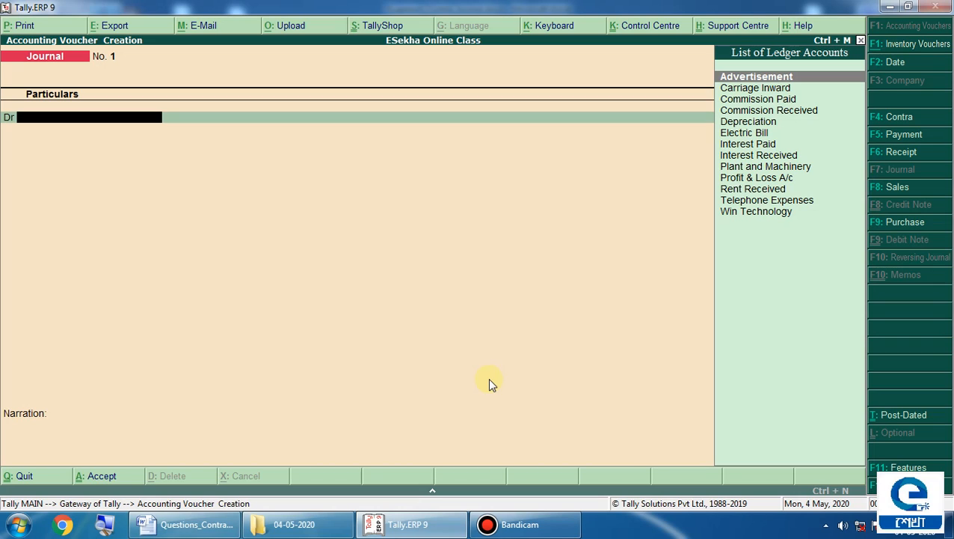
Switch to a payment voucher, debiting Plant and Machinery with 16,500 and crediting Cash with the same amount
click(901, 138)
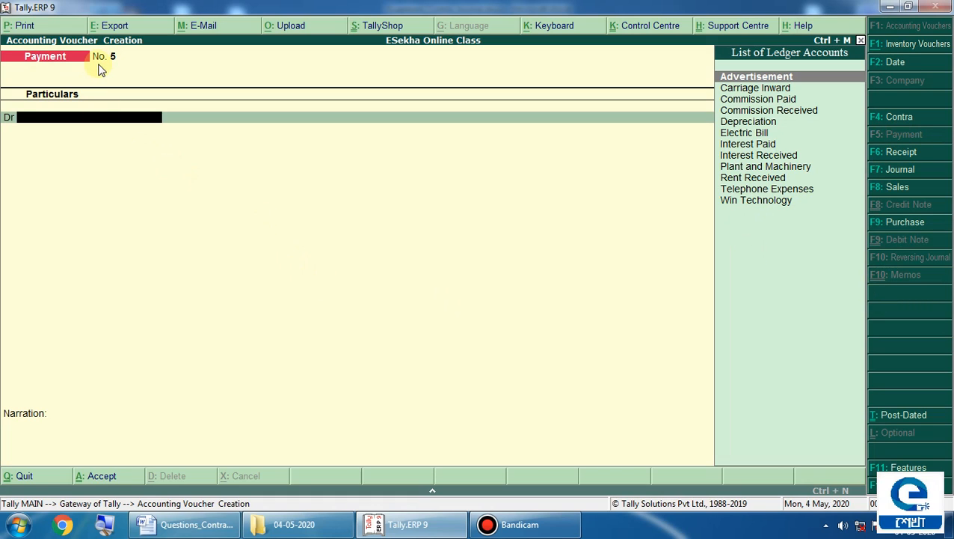
text(Pl)
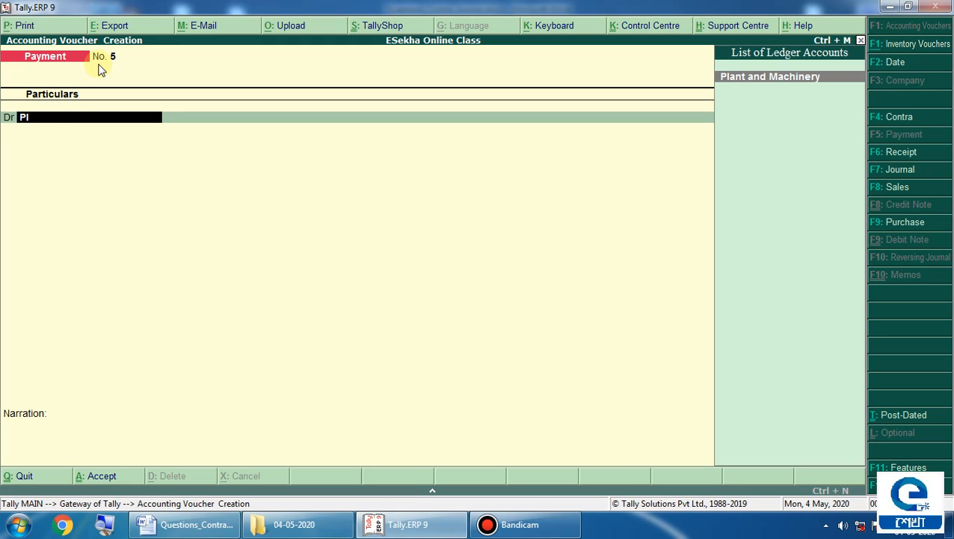
key(Return)
text(16500)
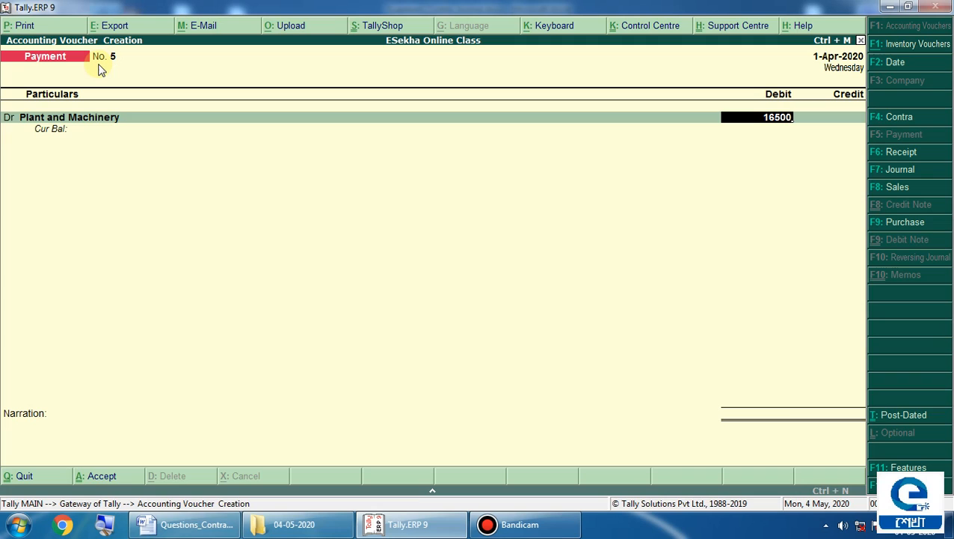
key(Return)
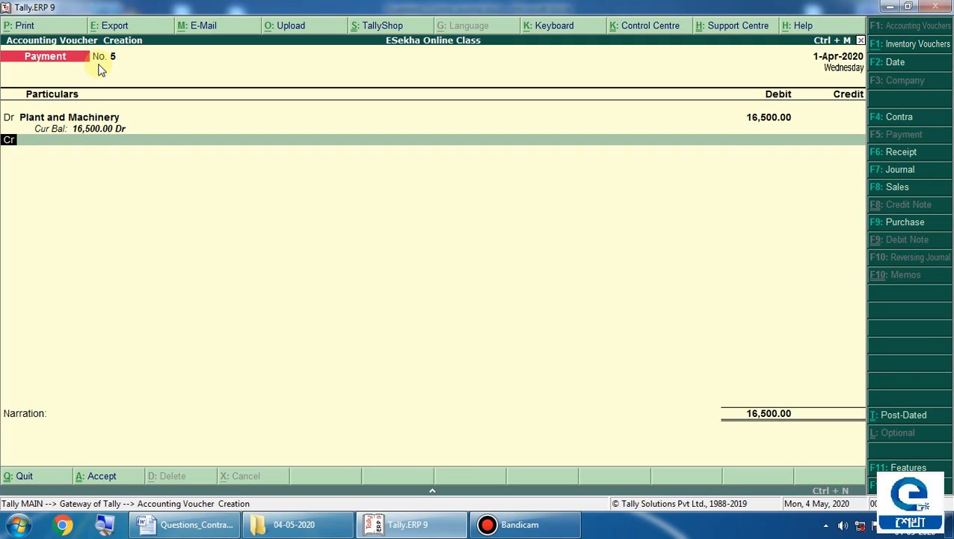
key(Return)
text(Cash)
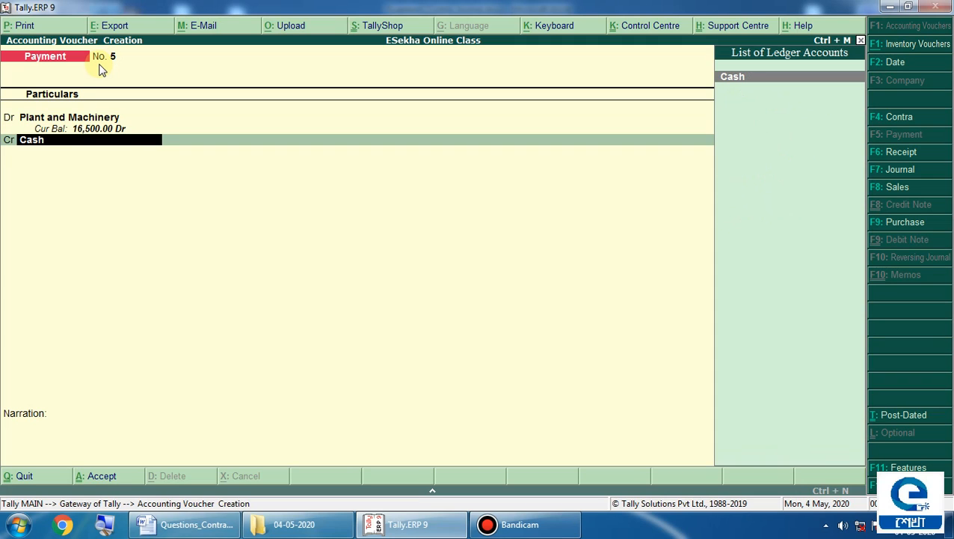
key(Return)
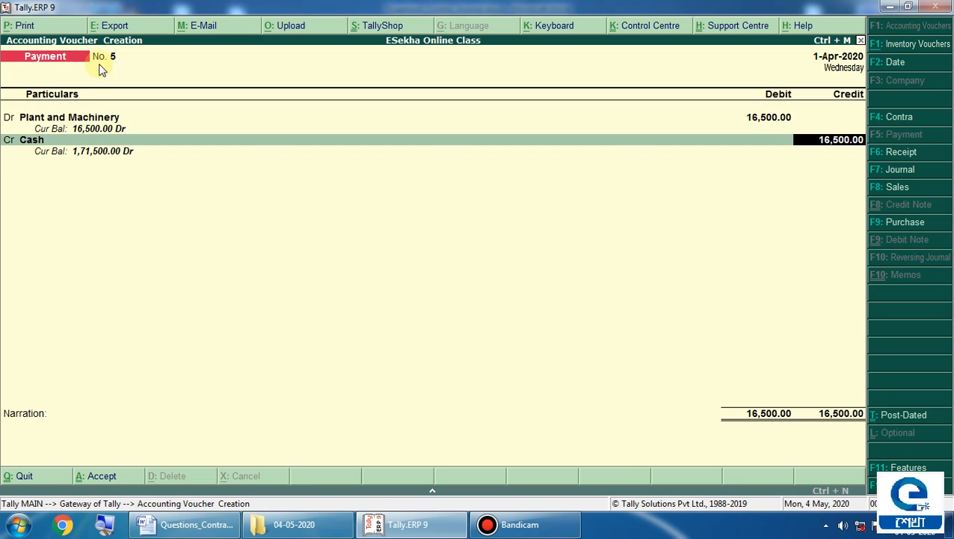
Enter the narration "Being plant was purchased in cash.", save the payment voucher, and leave voucher entry
key(Return)
text(B)
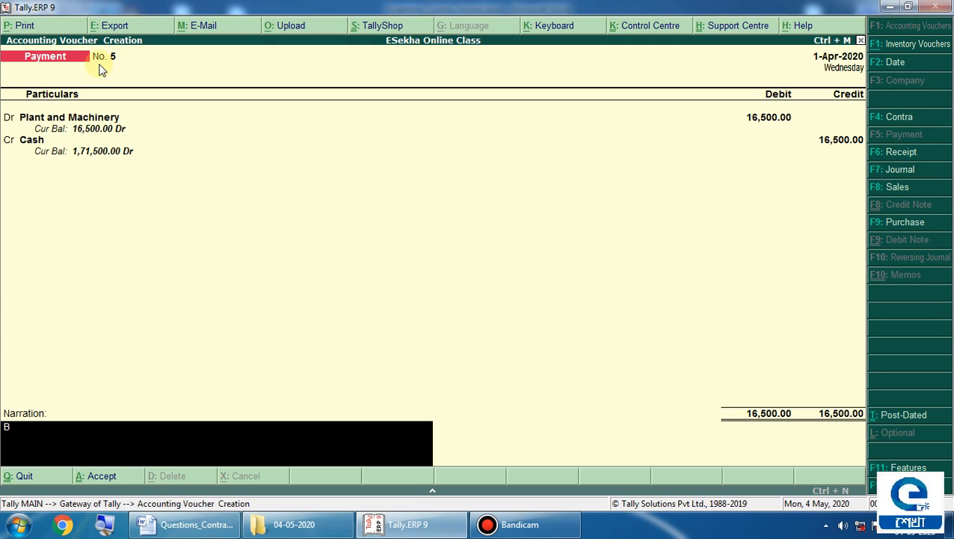
text(eing plant was purchased)
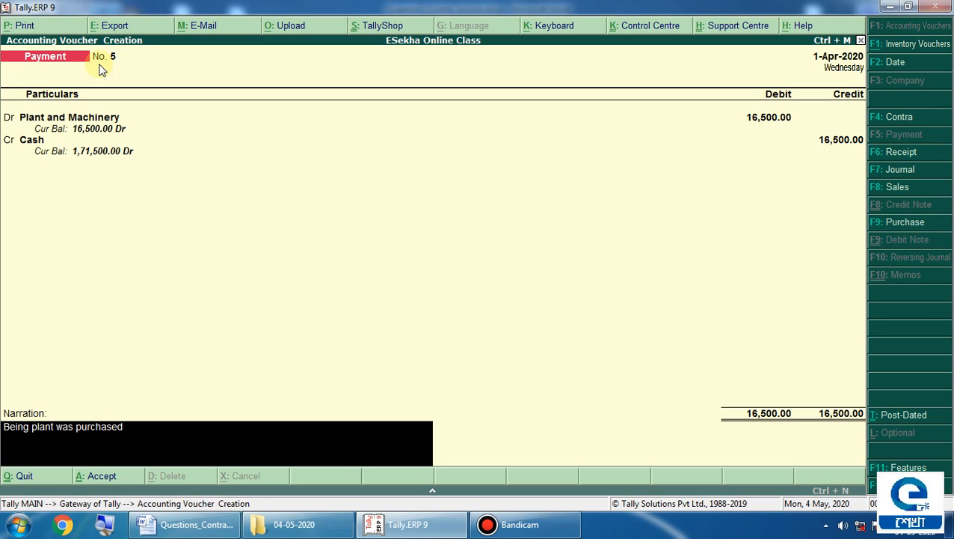
text( in cash.)
key(Return)
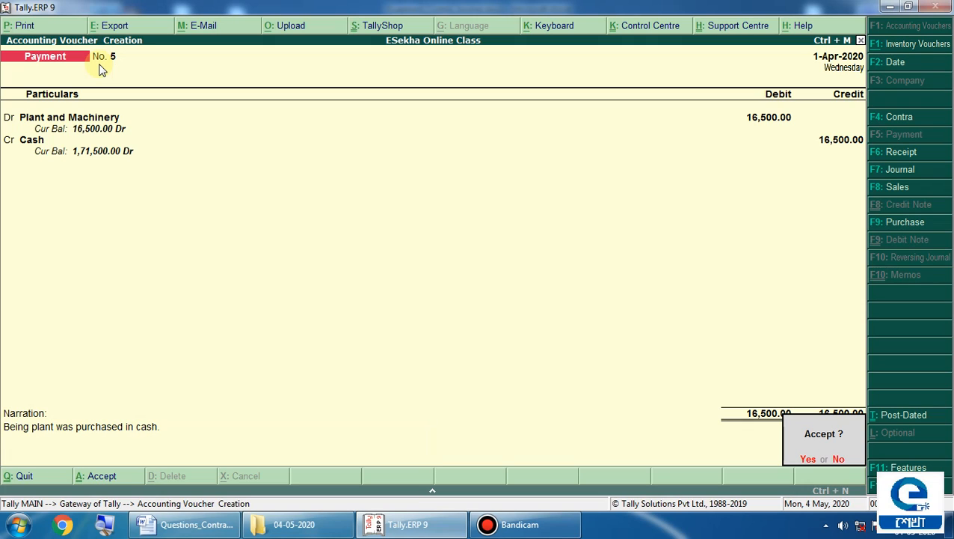
key(y)
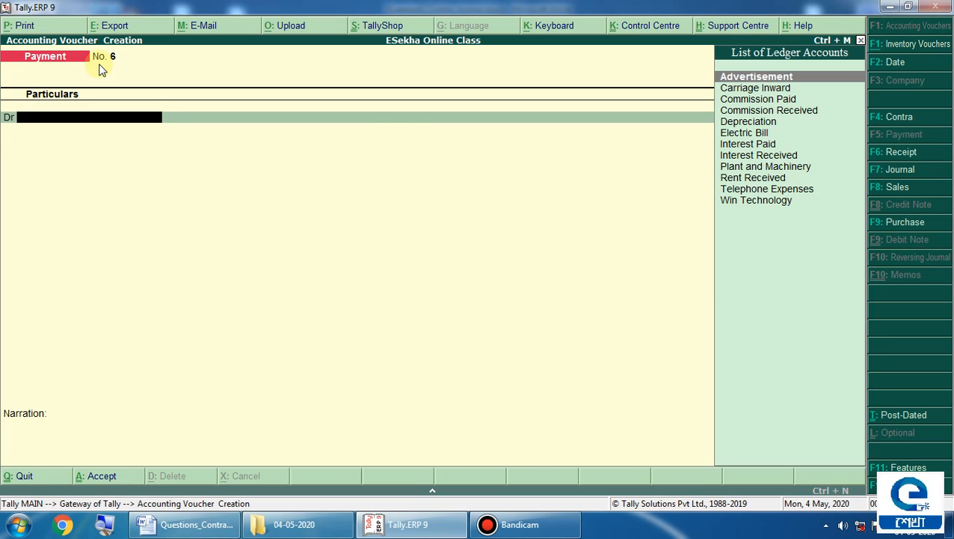
key(Escape)
key(y)
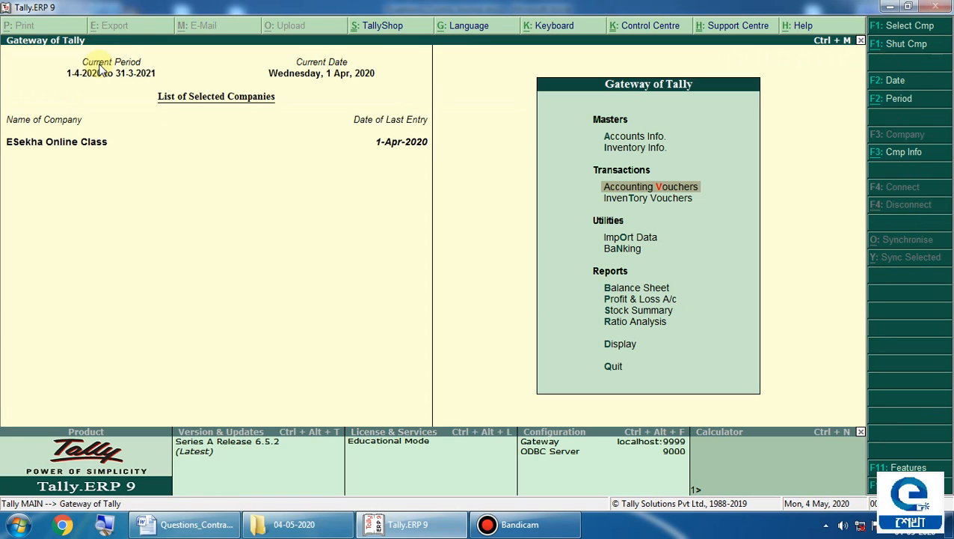
Open the detailed balance sheet and examine Plant and Machinery under Fixed Assets, dismissing the Windows color scheme prompt
key(Down)
key(Down)
key(Down)
key(Down)
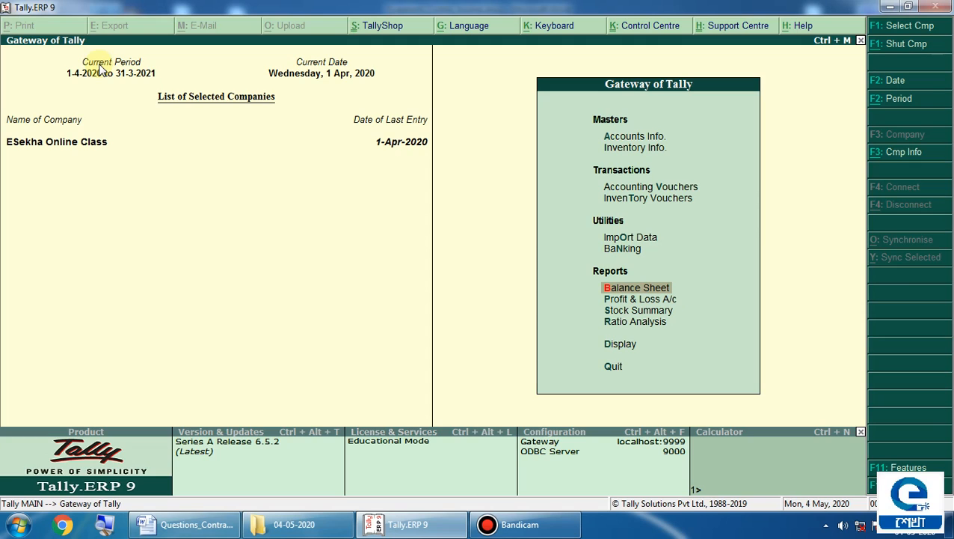
key(Return)
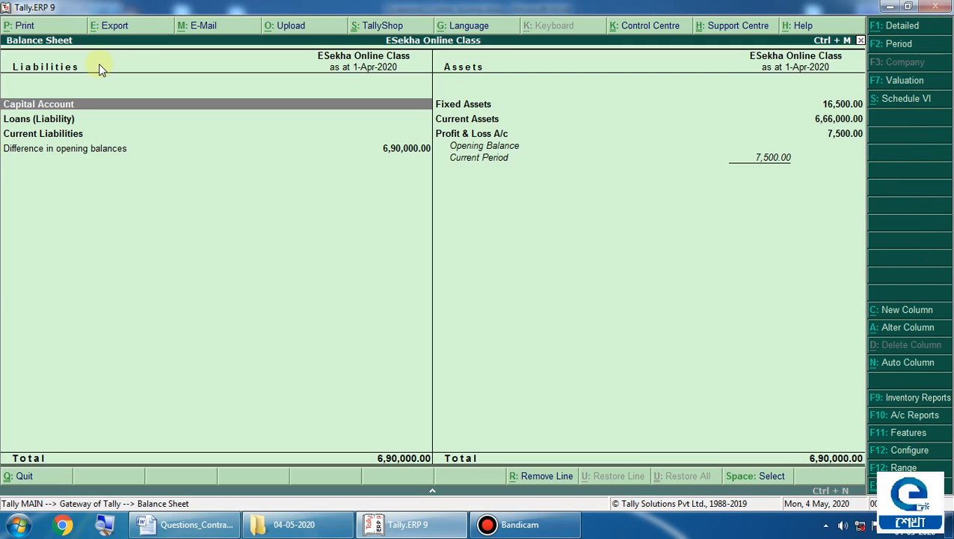
key(alt+F1)
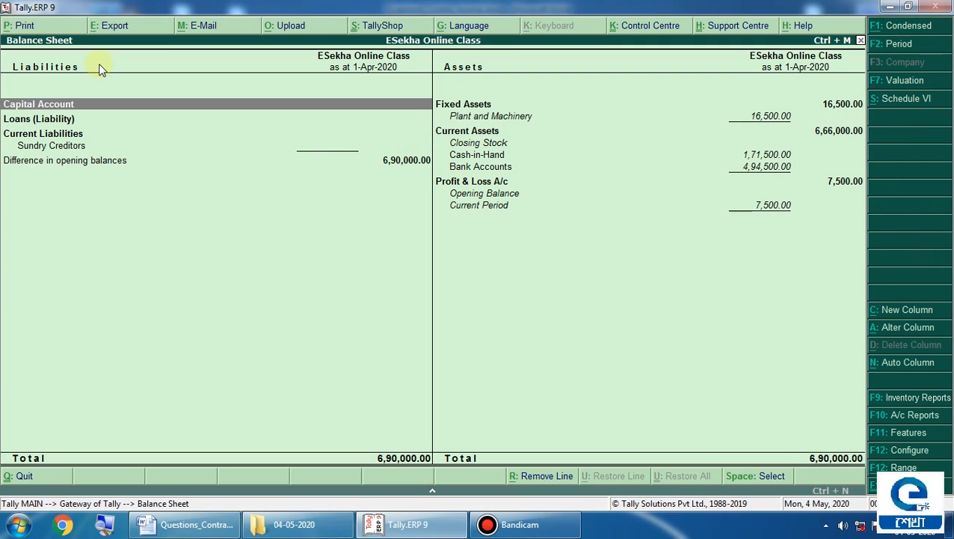
key(Right)
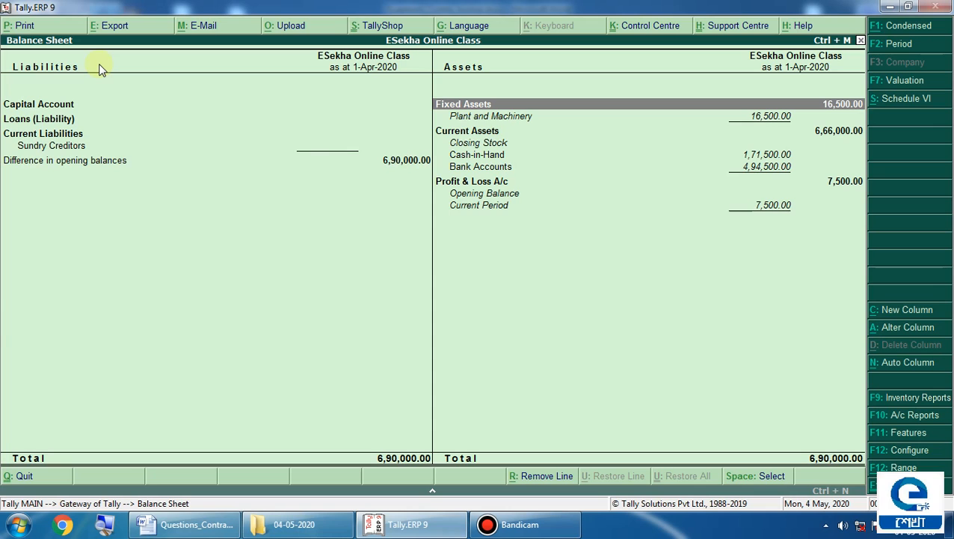
key(Left)
key(Right)
key(Down)
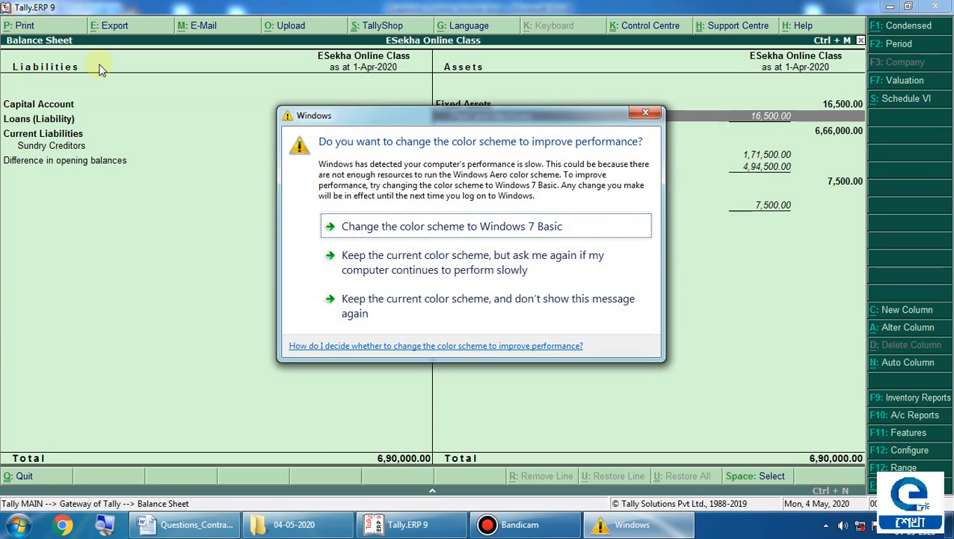
click(638, 115)
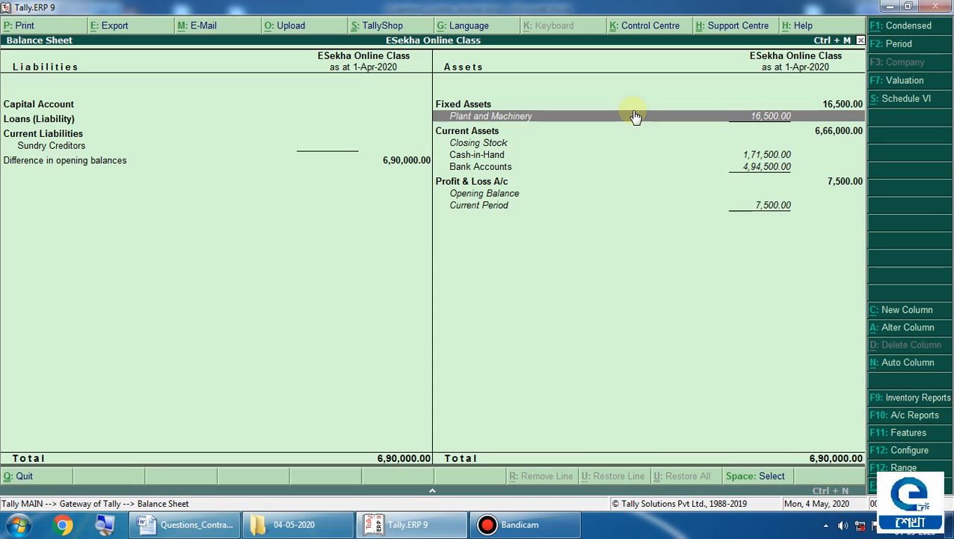
Read the installation charges adjustment in the Word document, then return to Tally and close the balance sheet
click(217, 526)
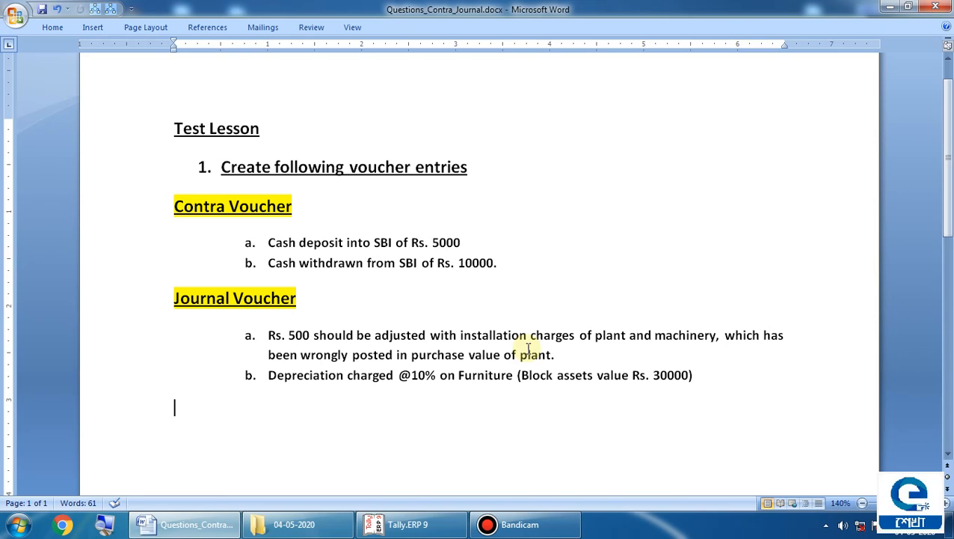
click(403, 524)
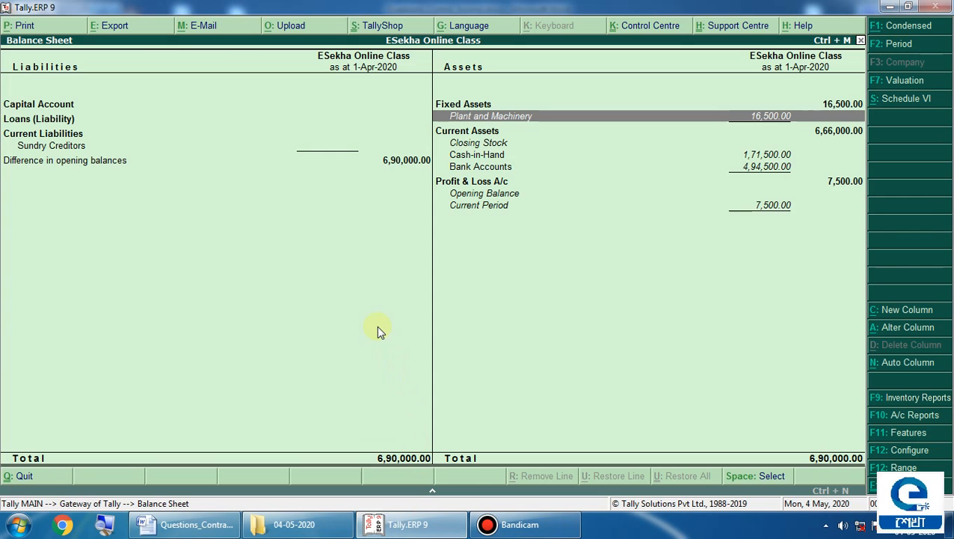
key(Escape)
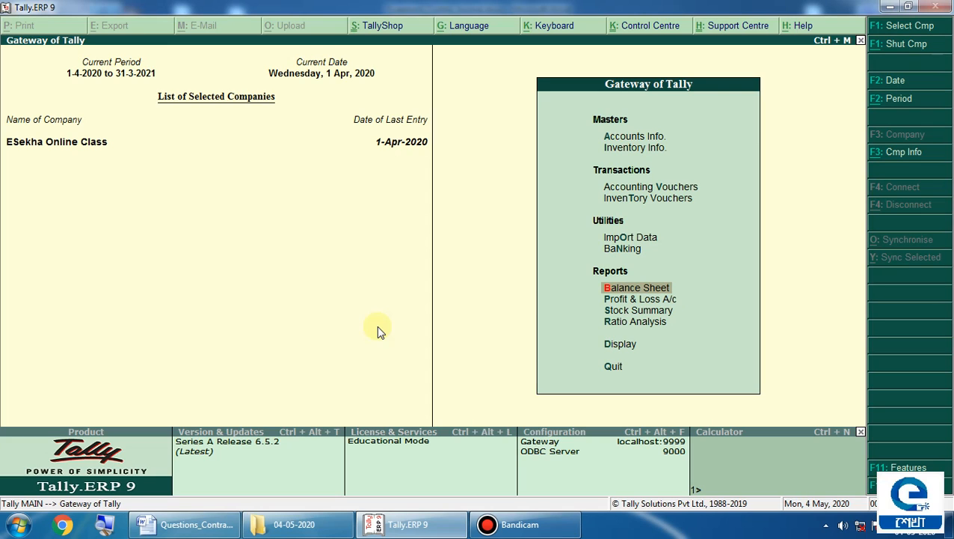
Reopen accounting voucher entry and switch to a blank journal voucher
key(Up)
key(Up)
key(Up)
key(Up)
key(Return)
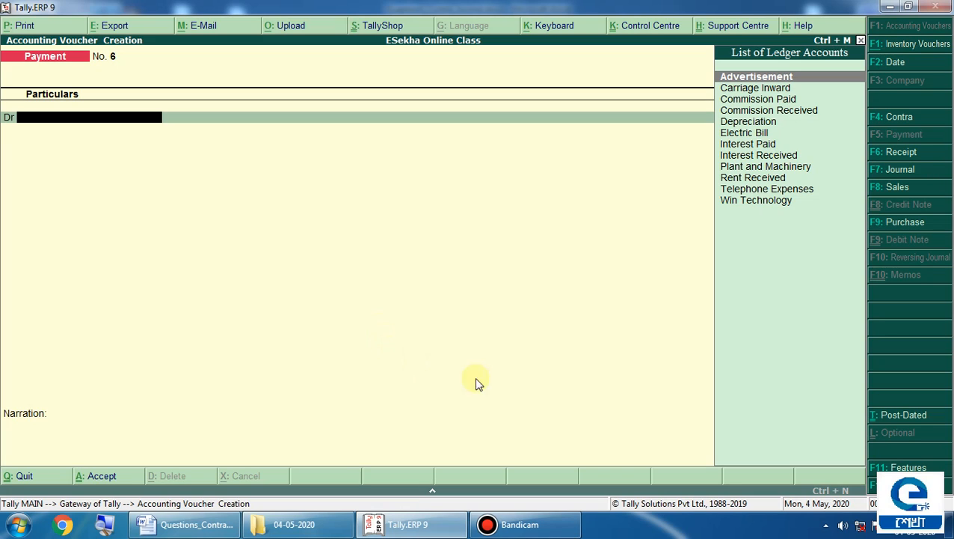
click(901, 171)
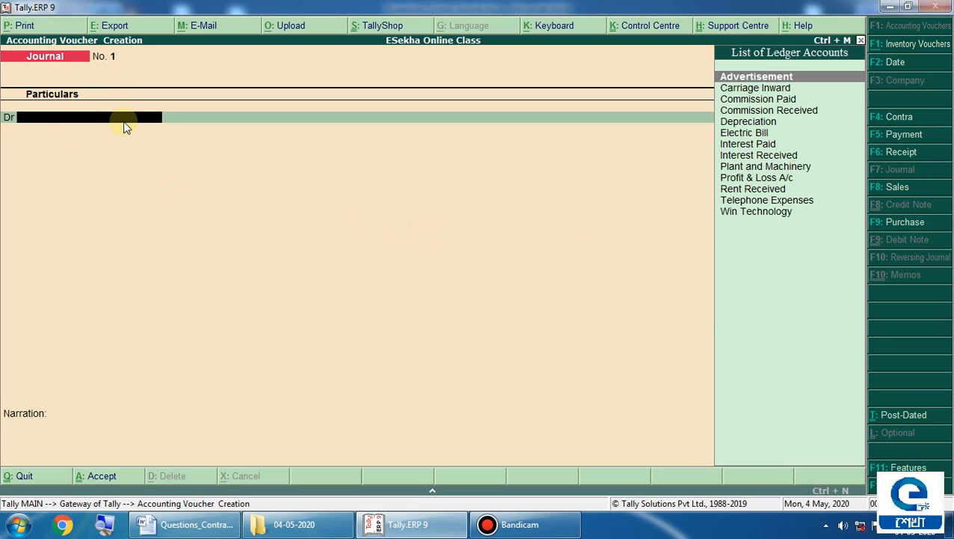
Start a new ledger from the journal's debit line and name it Installation Charges, without an alias
text(I)
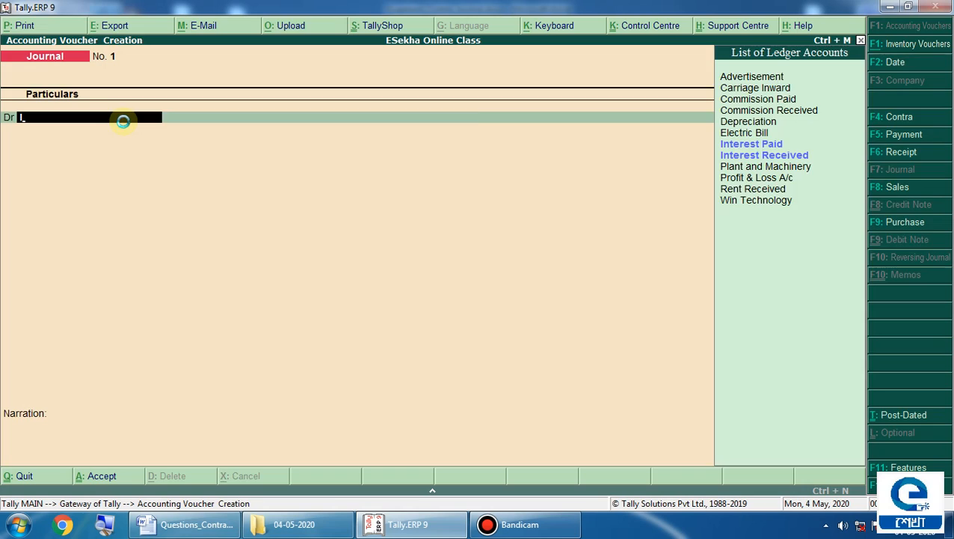
key(alt+c)
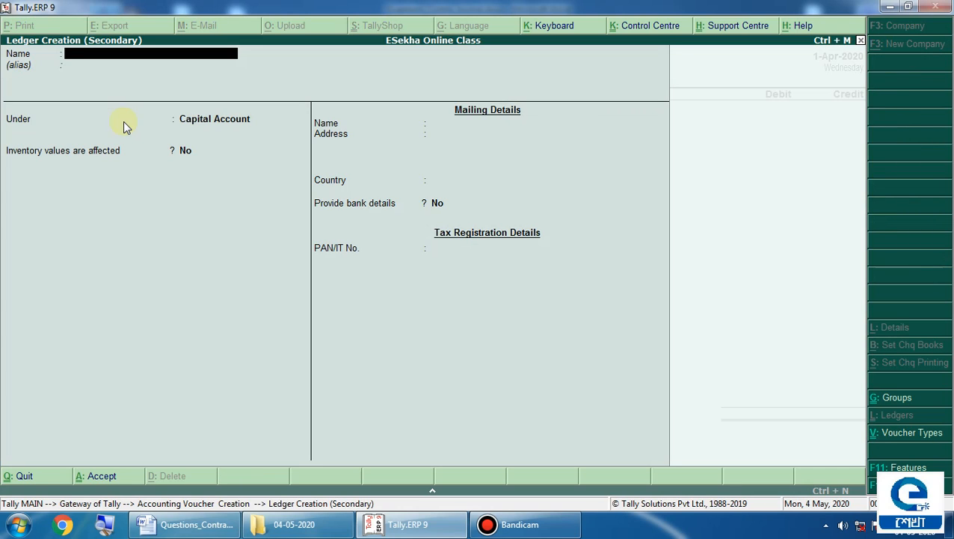
text(Installation)
text(Charges)
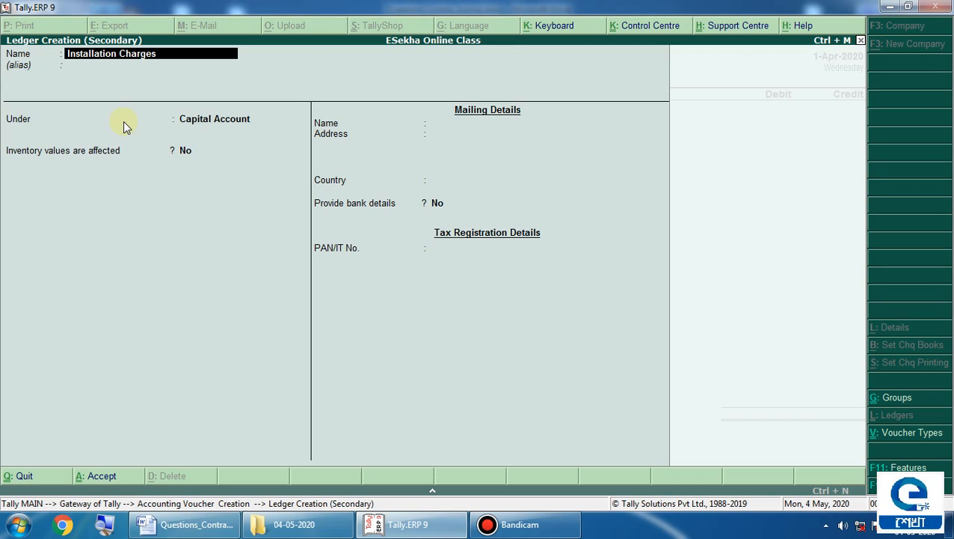
key(Return)
key(Return)
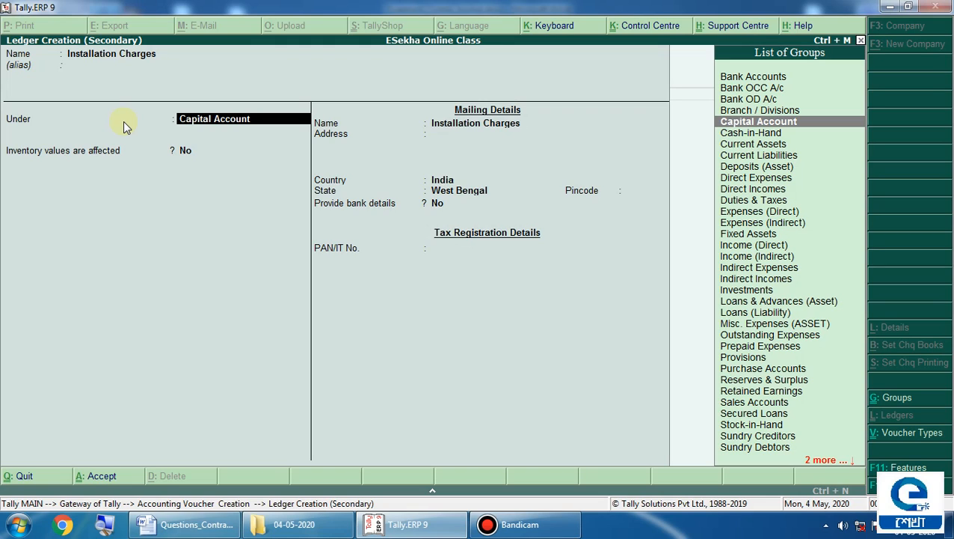
Place the Installation Charges ledger under Direct Expenses, with inventory values No, ledger type Not Applicable and bank details No, and save it
text(D)
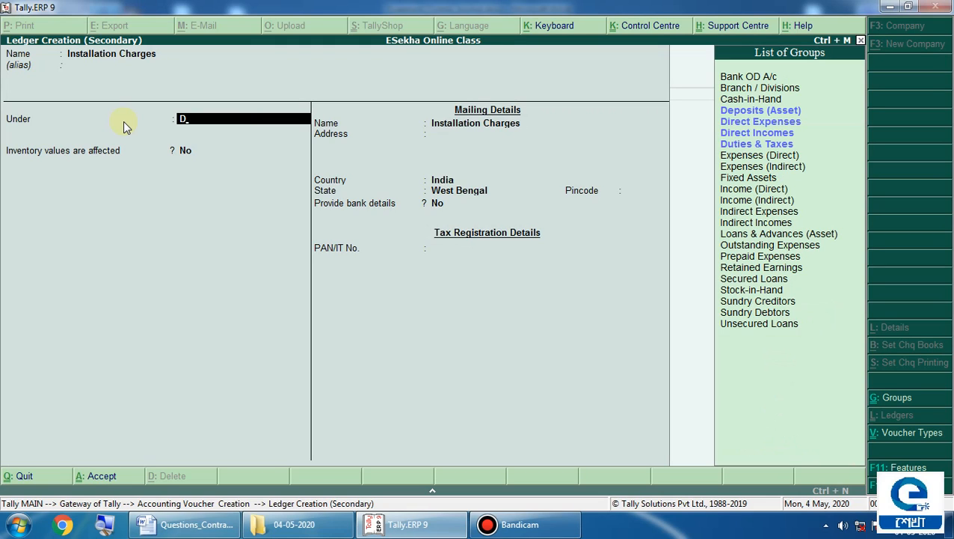
key(Down)
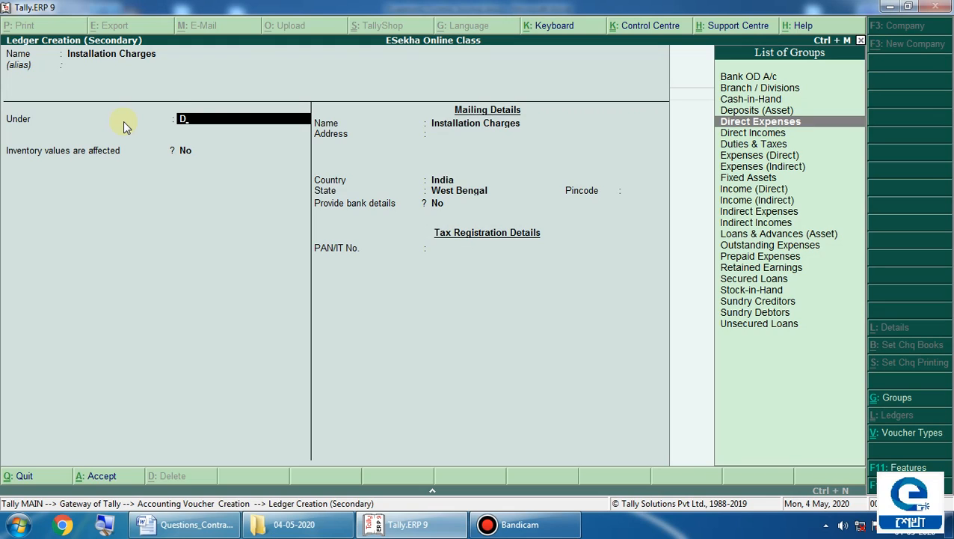
key(Return)
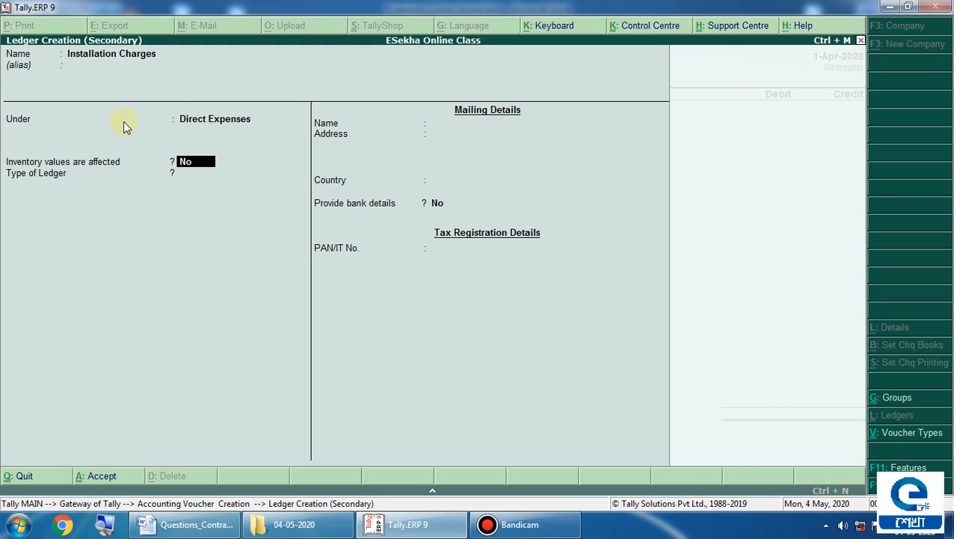
key(Return)
key(Return)
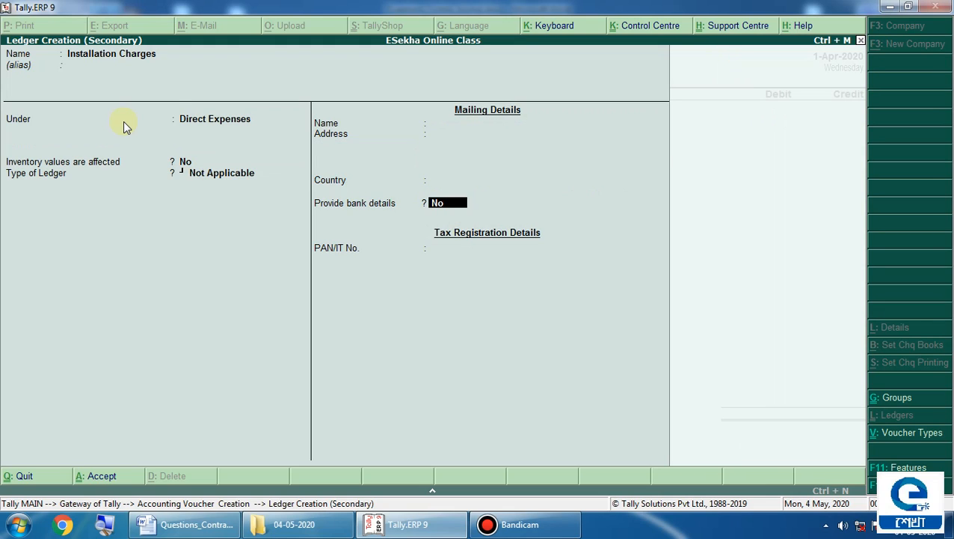
key(Return)
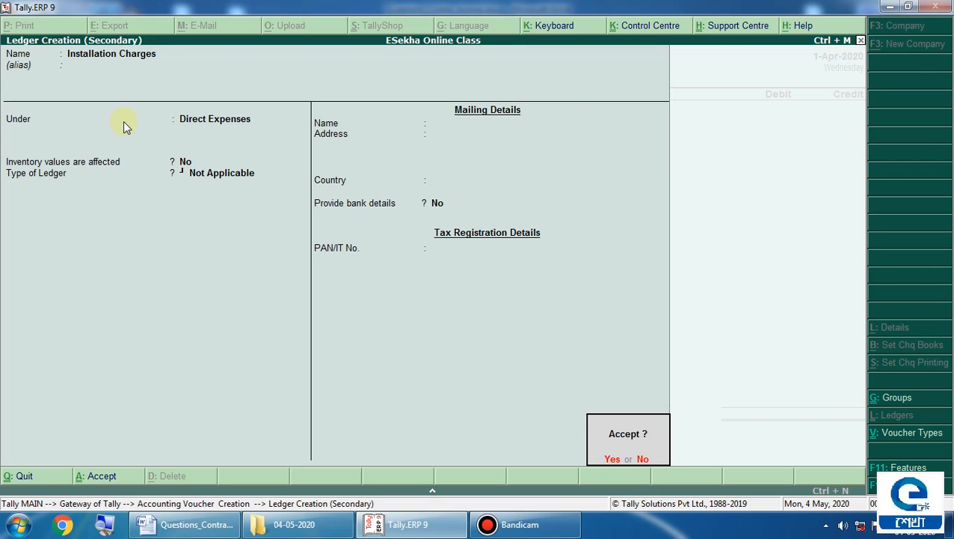
key(Return)
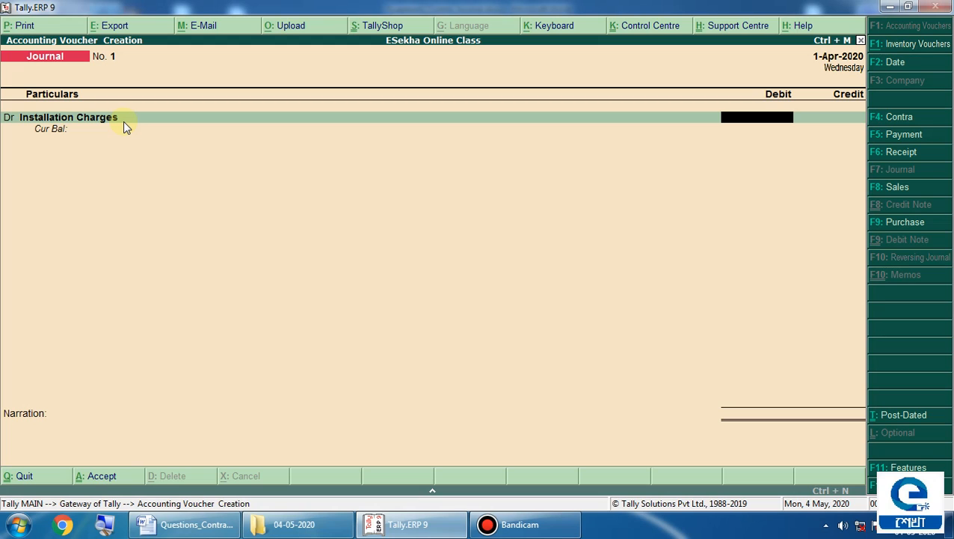
Debit Installation Charges with 500 and credit Plant and Machinery with the same amount, dismissing the Windows color scheme prompt
text(500)
key(Return)
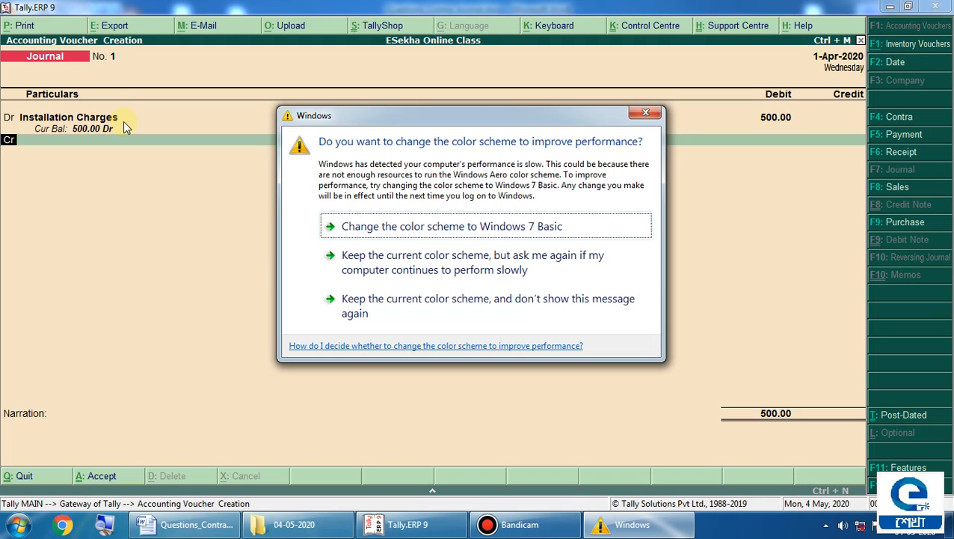
click(645, 112)
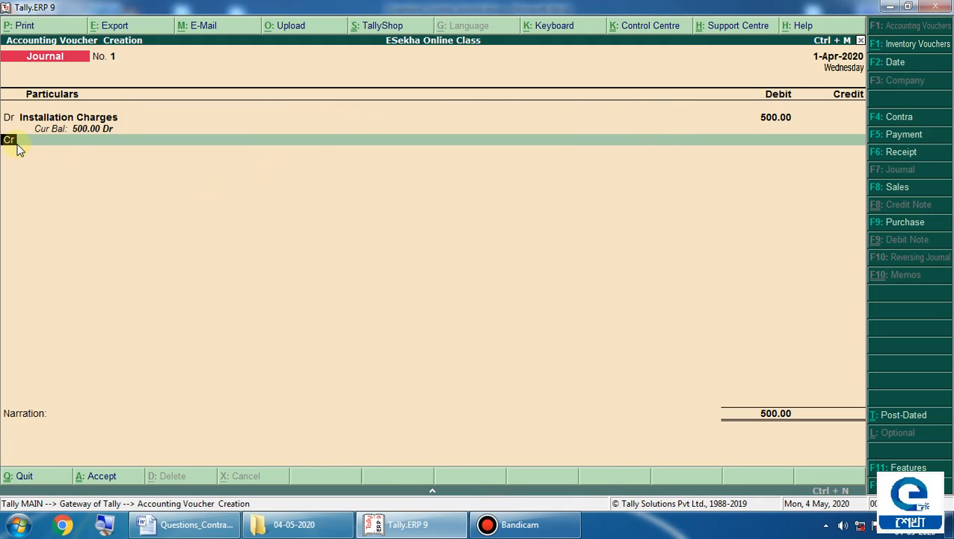
key(Return)
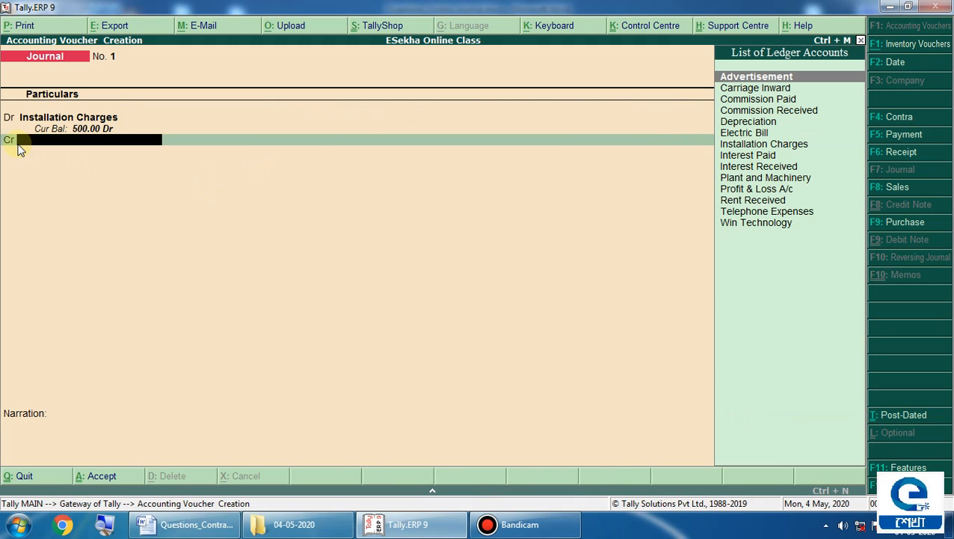
text(Pl)
key(Return)
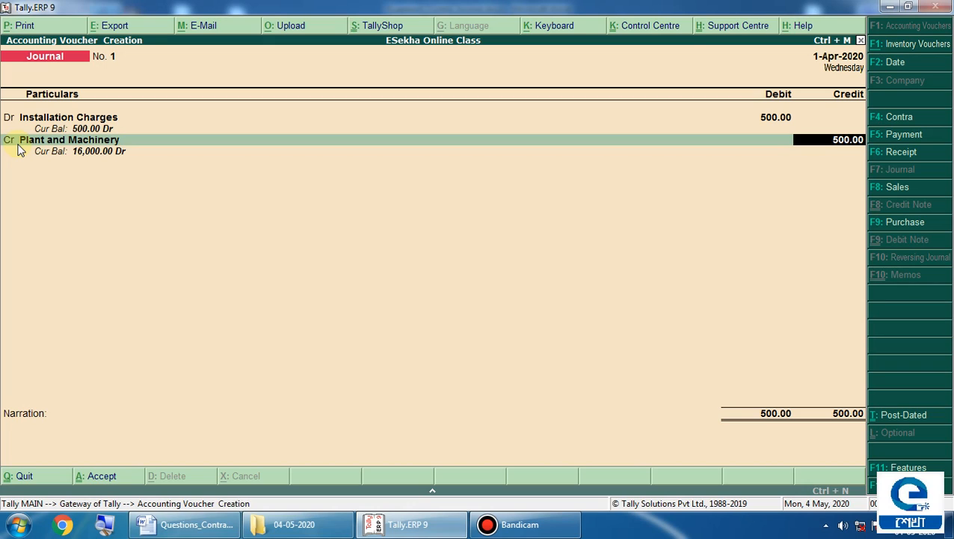
key(Return)
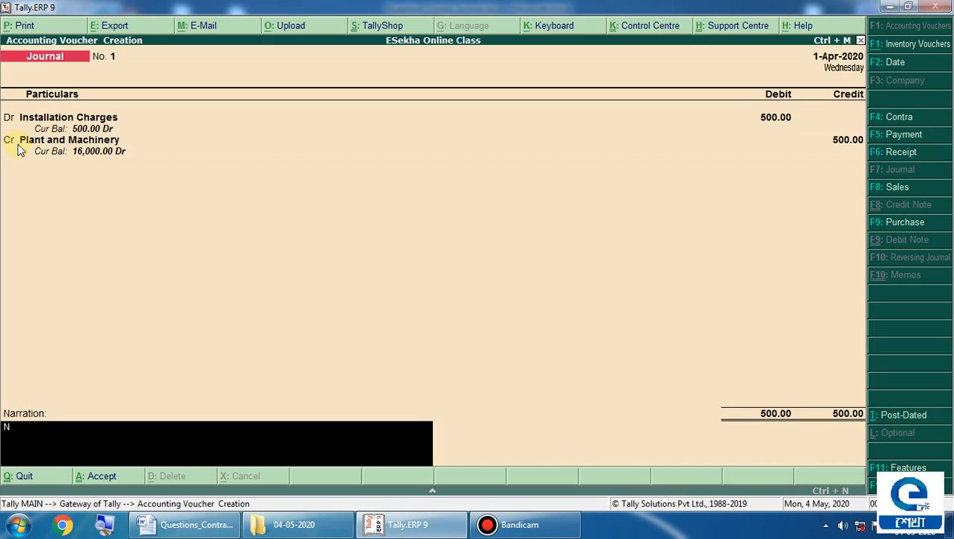
Enter the narration "Being installation charges has been adjusted with plant and machinery.", save the journal voucher and leave voucher entry
text(Being installation car)
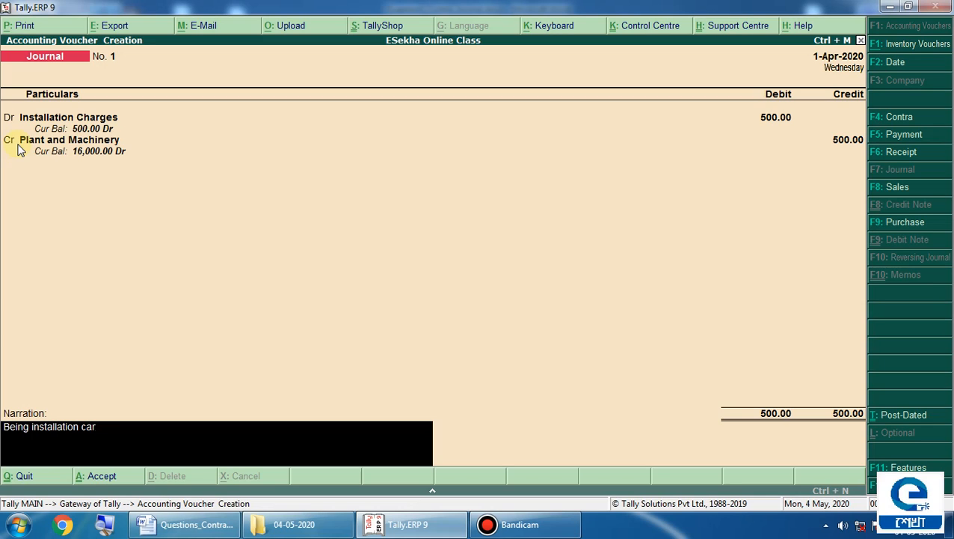
text(ges)
key(BackSpace)
key(BackSpace)
key(BackSpace)
key(BackSpace)
key(BackSpace)
text(harges has been a)
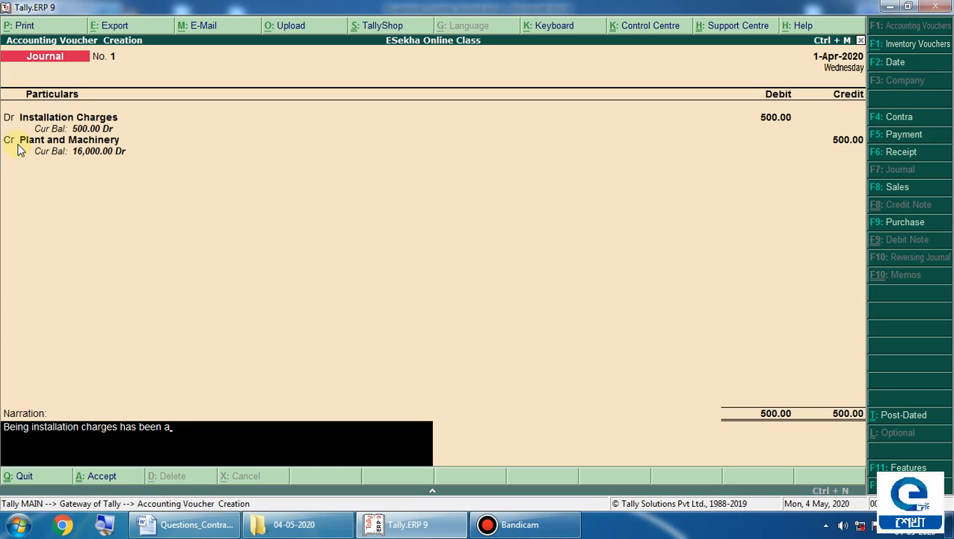
text(djusted with plant)
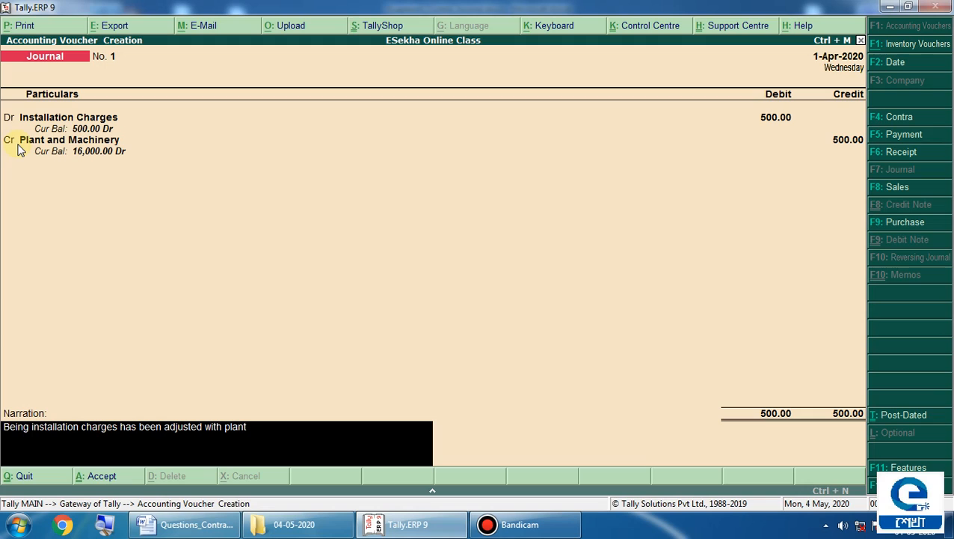
text( and machinery.)
key(Return)
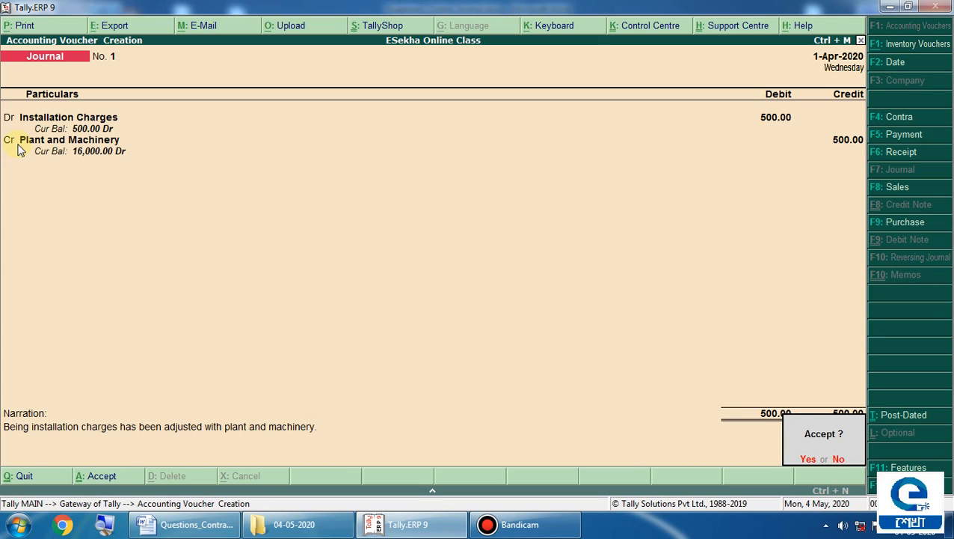
key(Return)
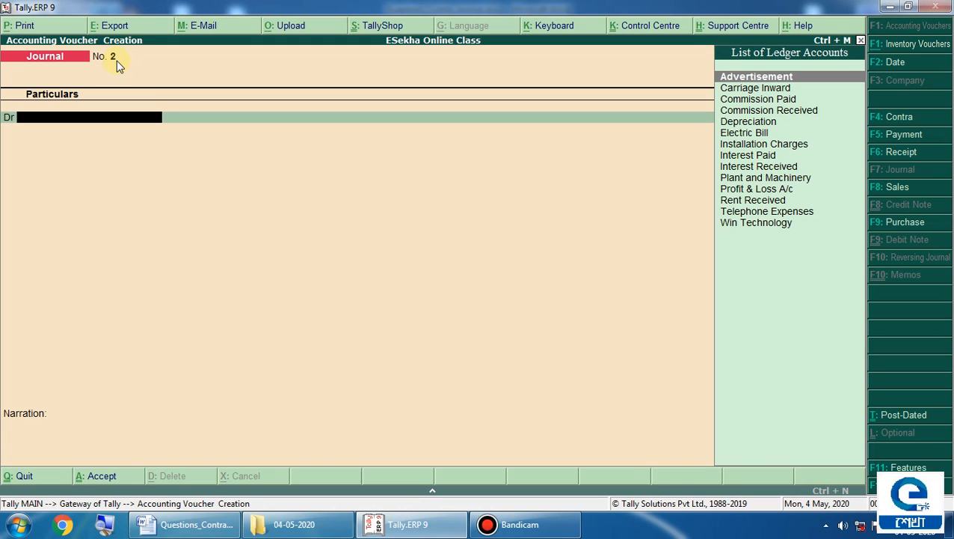
key(Escape)
key(y)
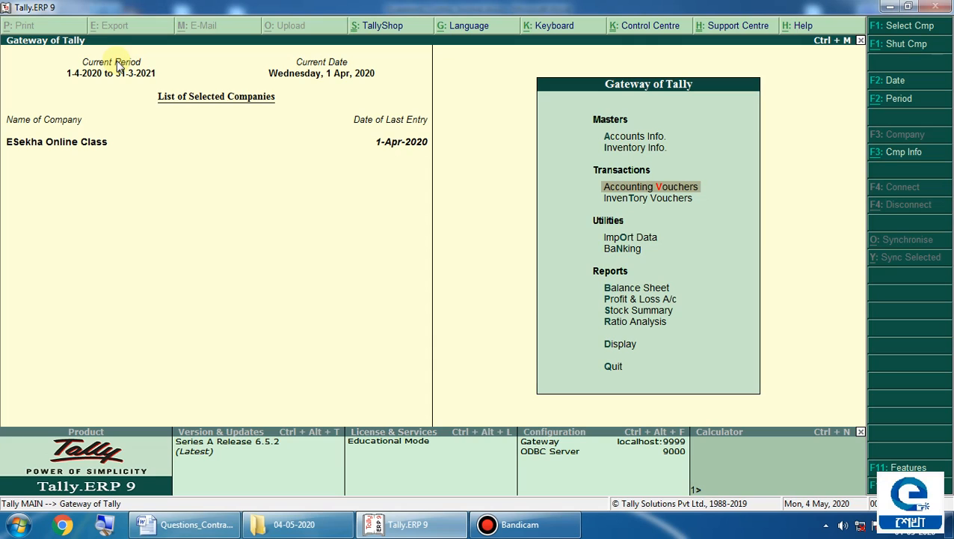
Examine the Plant and Machinery balance in the detailed Balance Sheet, and return to the Gateway of Tally
key(Down)
key(Down)
key(Down)
key(Down)
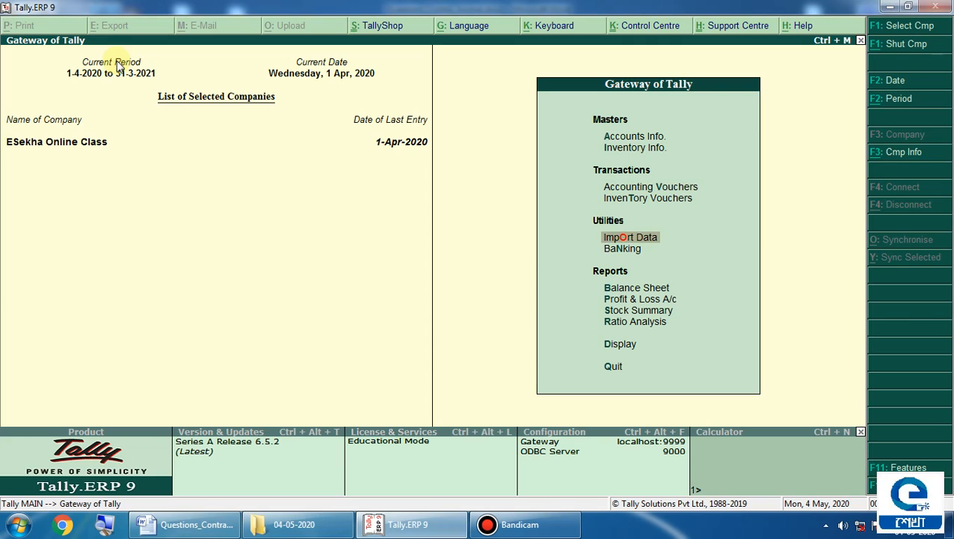
key(Return)
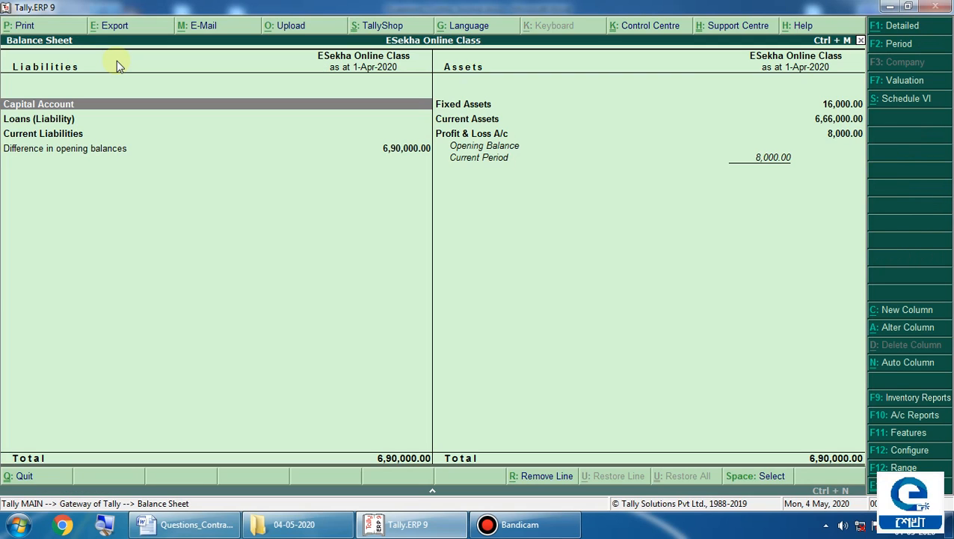
key(alt+F1)
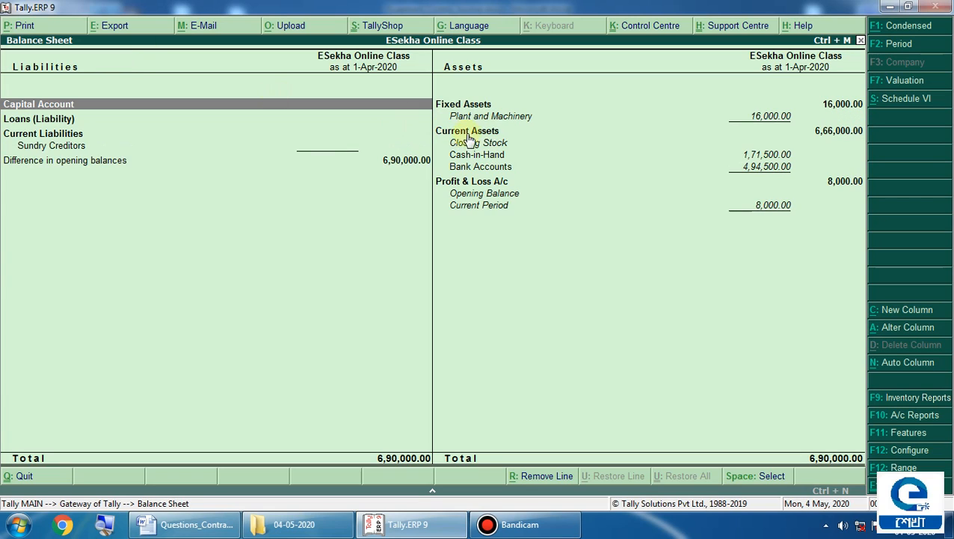
click(508, 120)
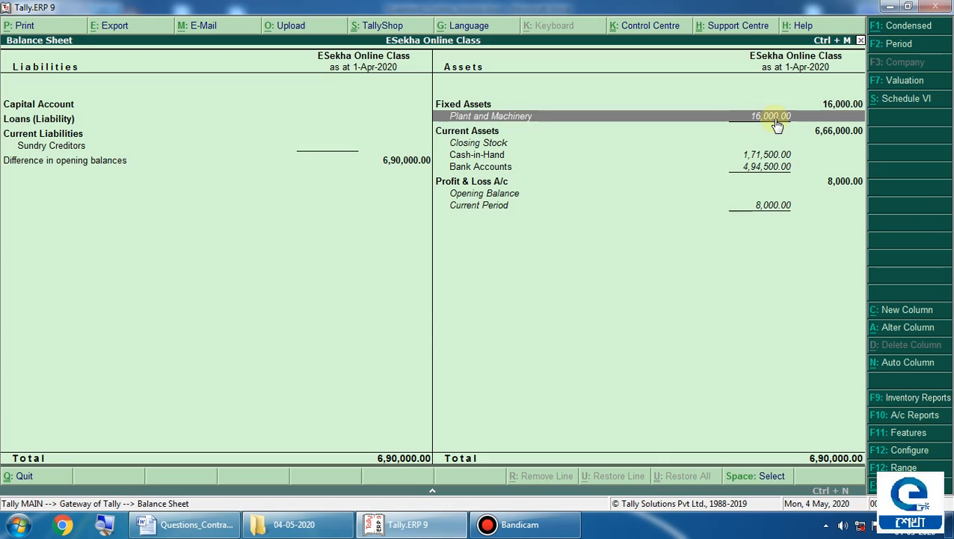
key(Escape)
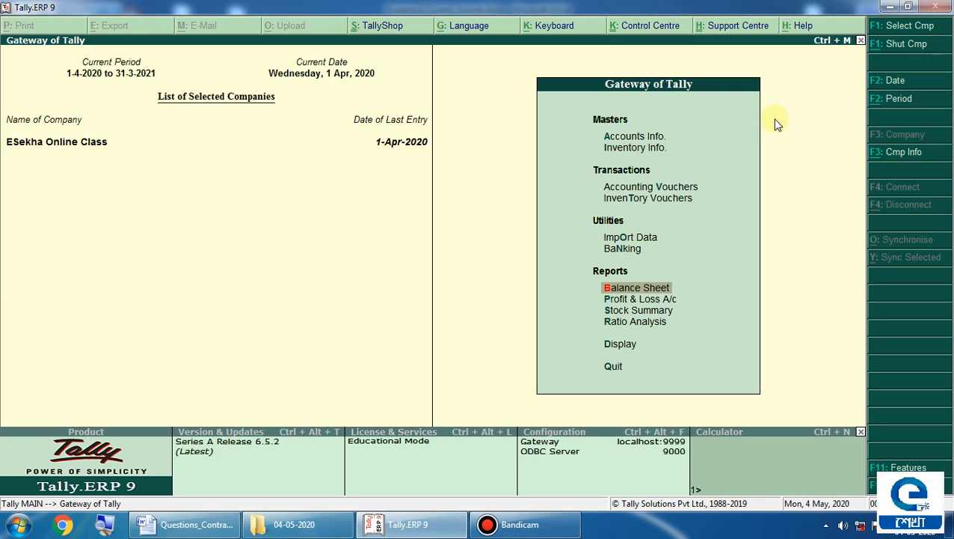
Check Installation Charges under Direct Expenses in the detailed Profit & Loss A/c, and close the report
key(Down)
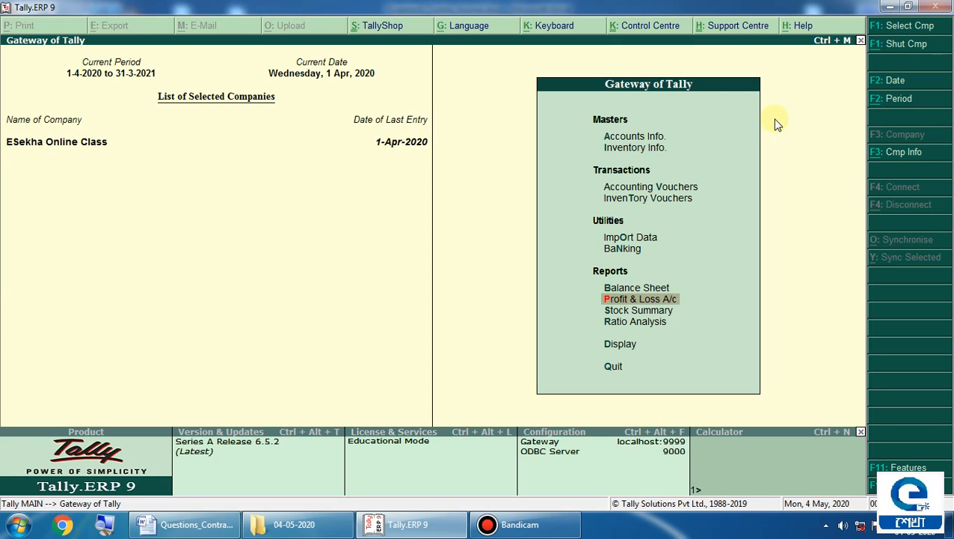
key(Return)
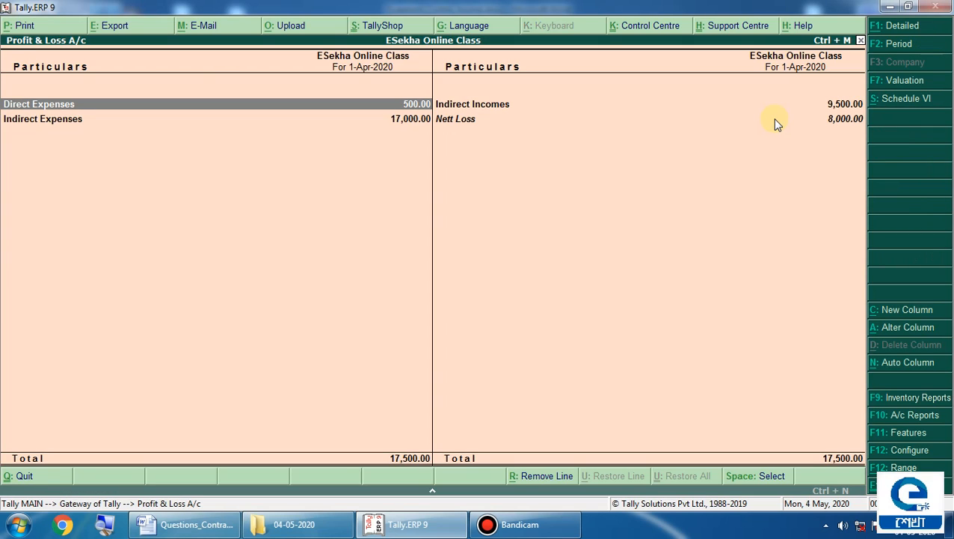
key(alt+f1)
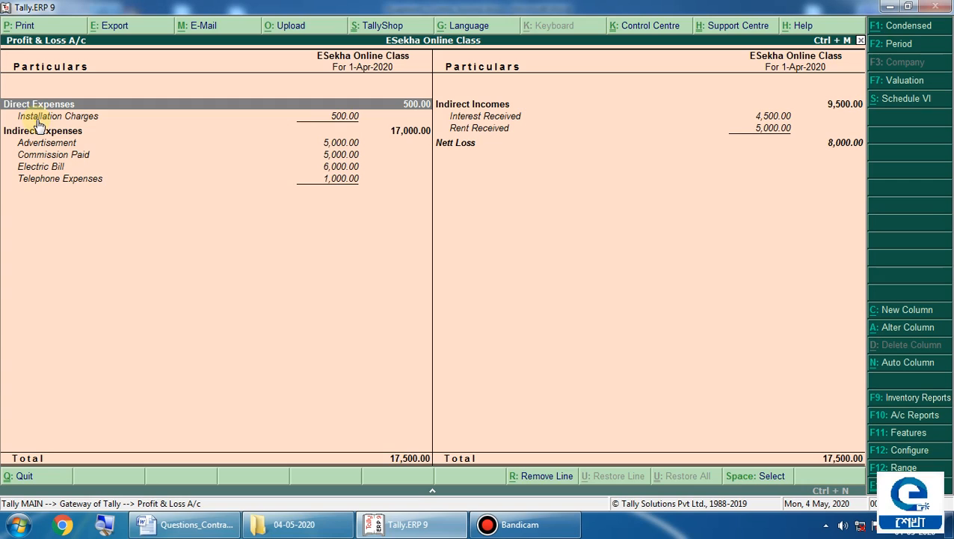
key(Down)
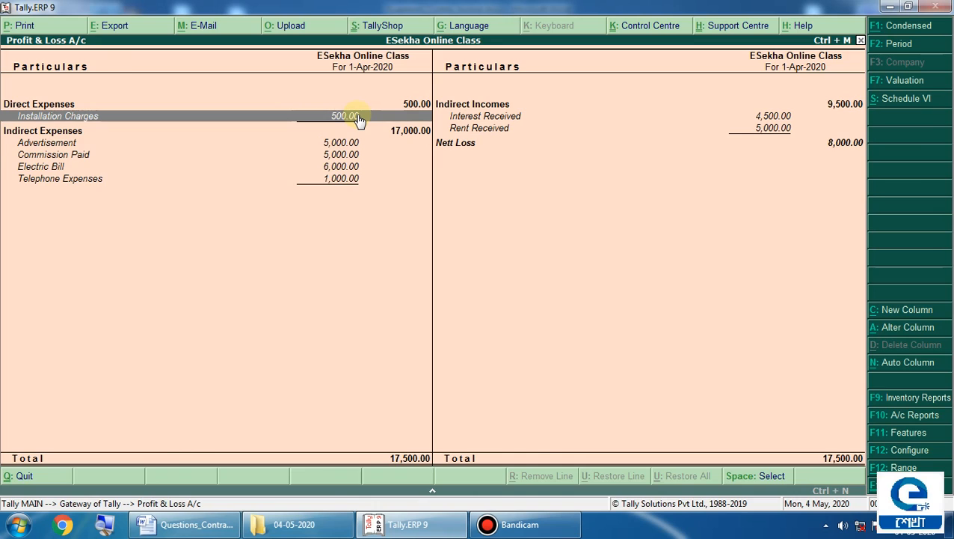
key(Escape)
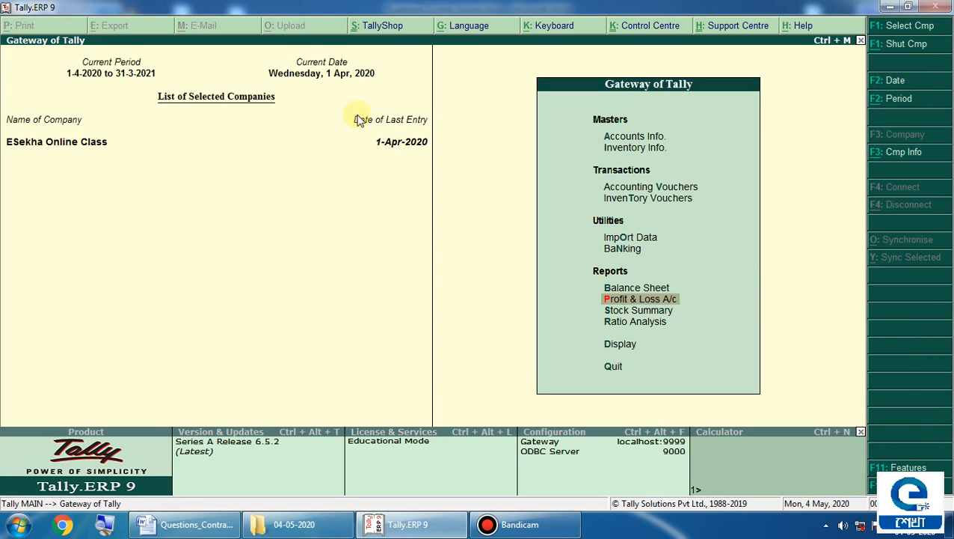
Switch to the Word exercise to read journal item b on Furniture depreciation, and return to Tally.ERP 9
click(302, 524)
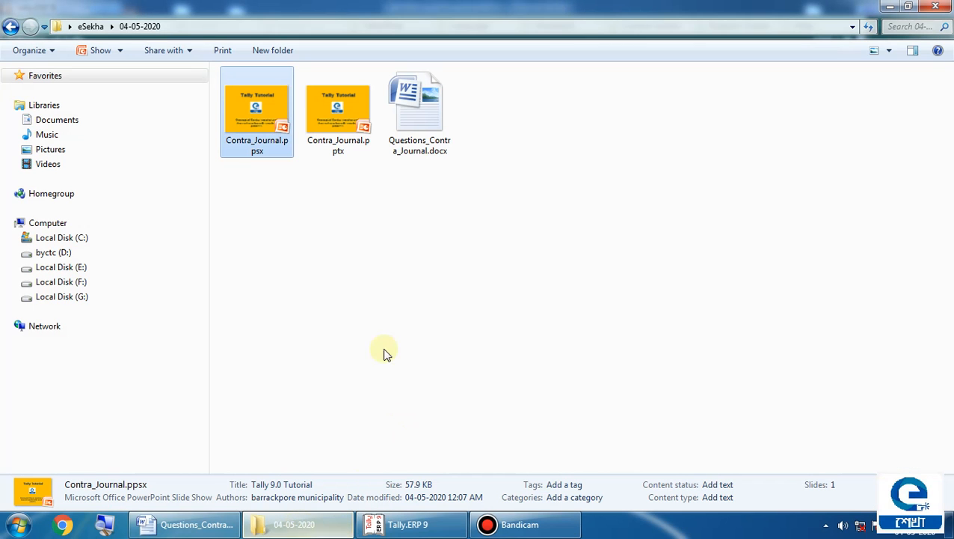
click(227, 528)
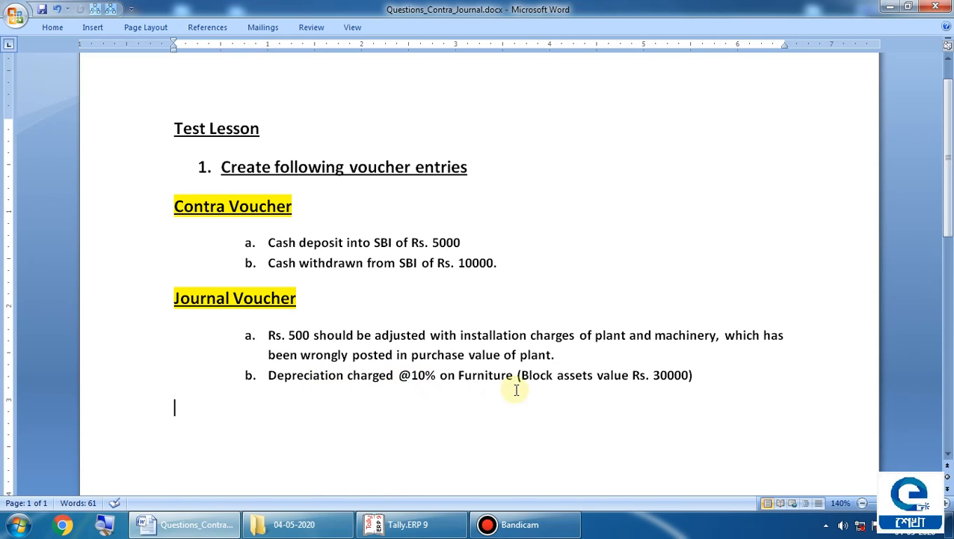
mouse_move(424, 529)
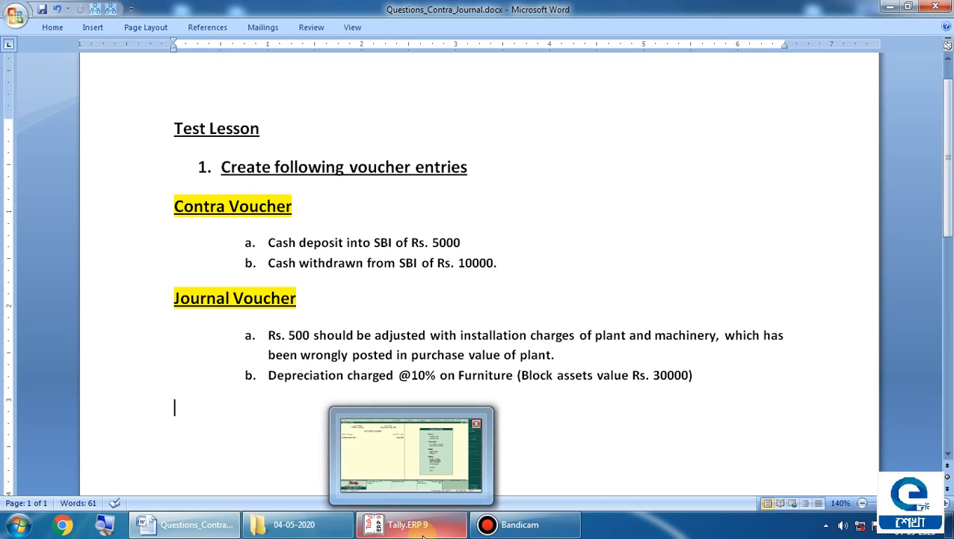
click(423, 529)
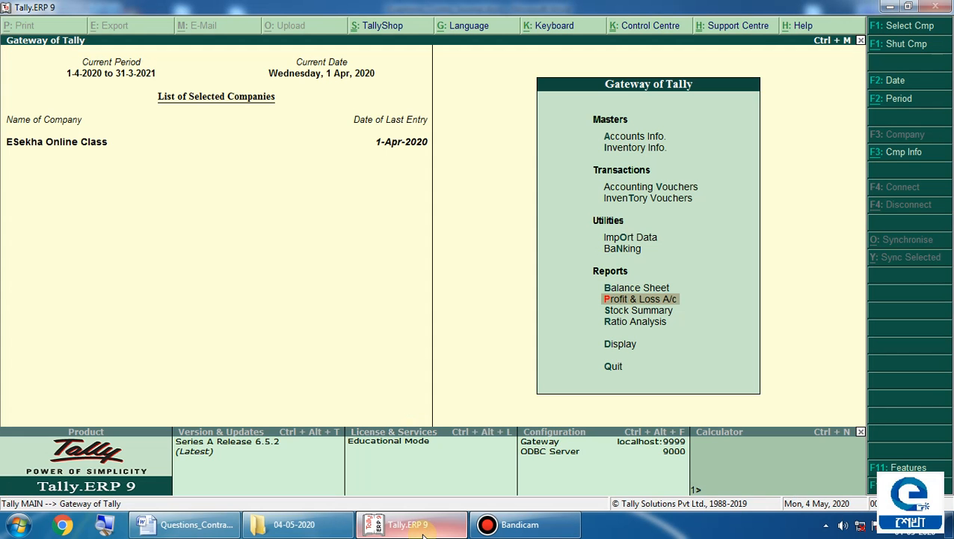
Go to the Ledgers options within Accounts Info
key(Up)
key(Up)
key(Up)
key(Up)
key(Up)
key(Up)
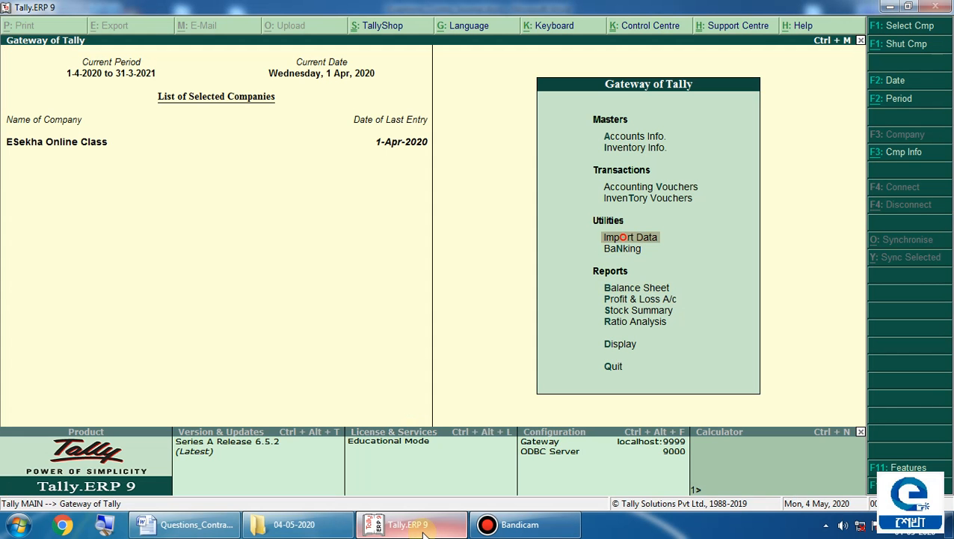
key(Up)
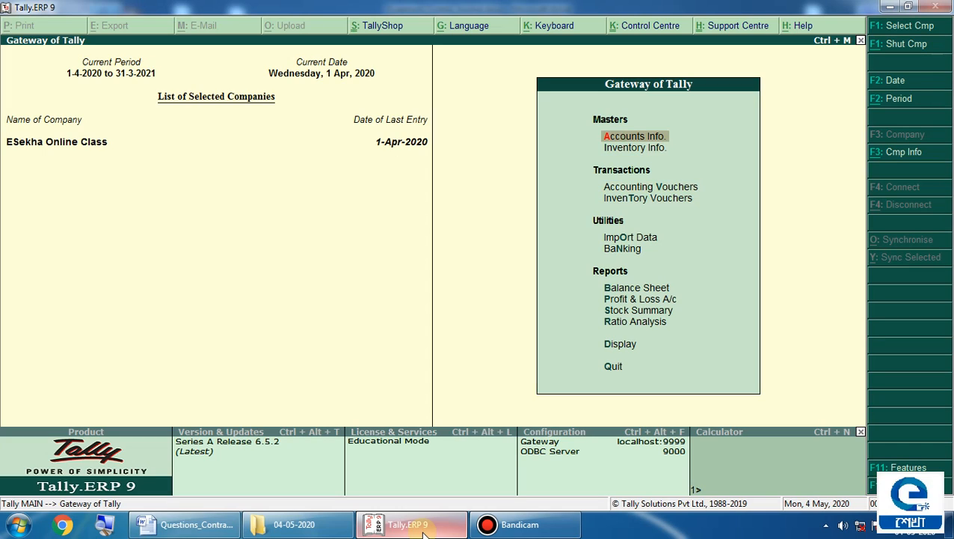
key(Return)
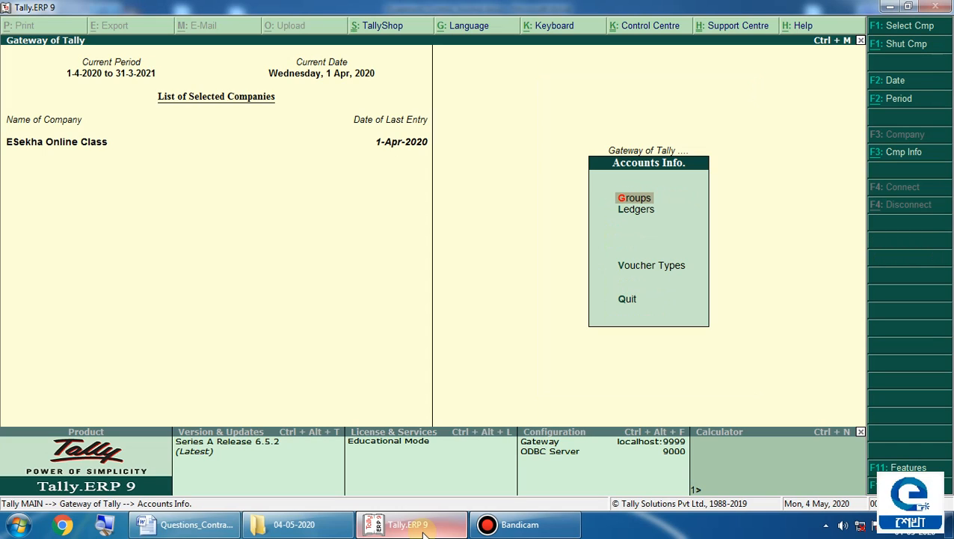
key(Down)
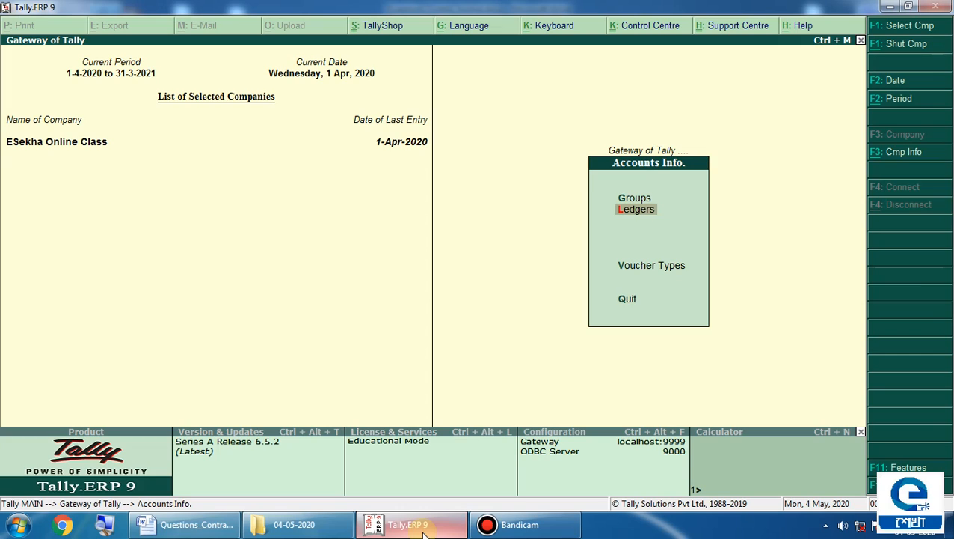
key(Return)
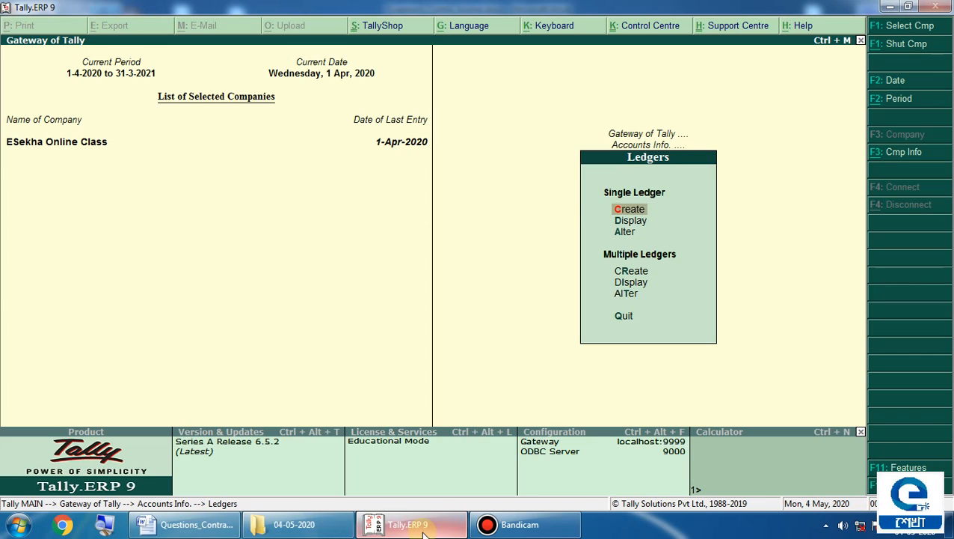
Look for a Furniture ledger among the existing single ledgers available for alteration, and leave the list
key(Down)
key(Down)
key(Return)
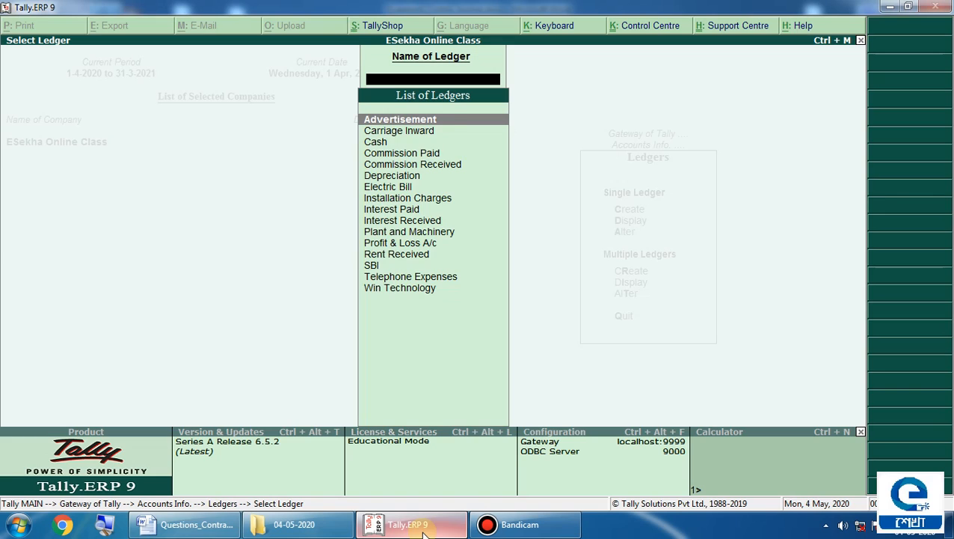
text(F)
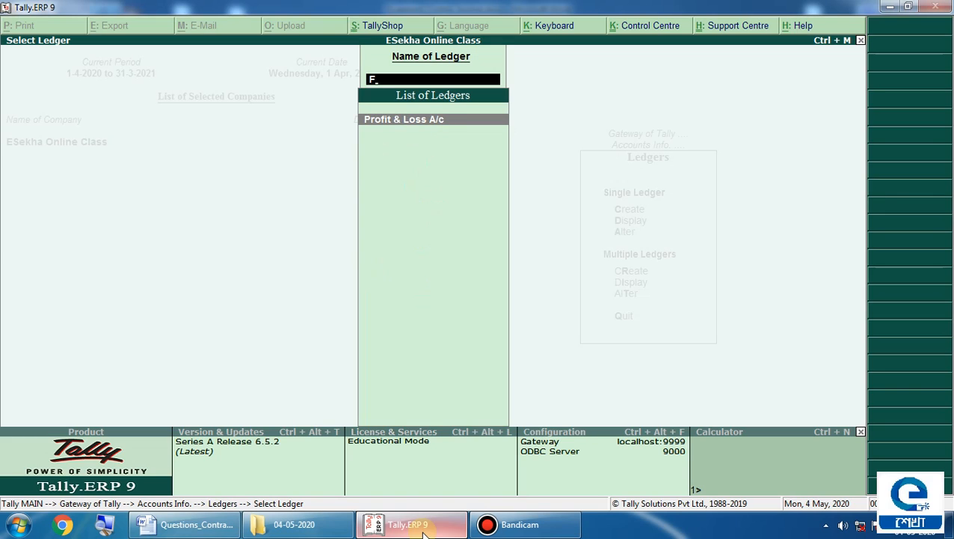
key(BackSpace)
key(Escape)
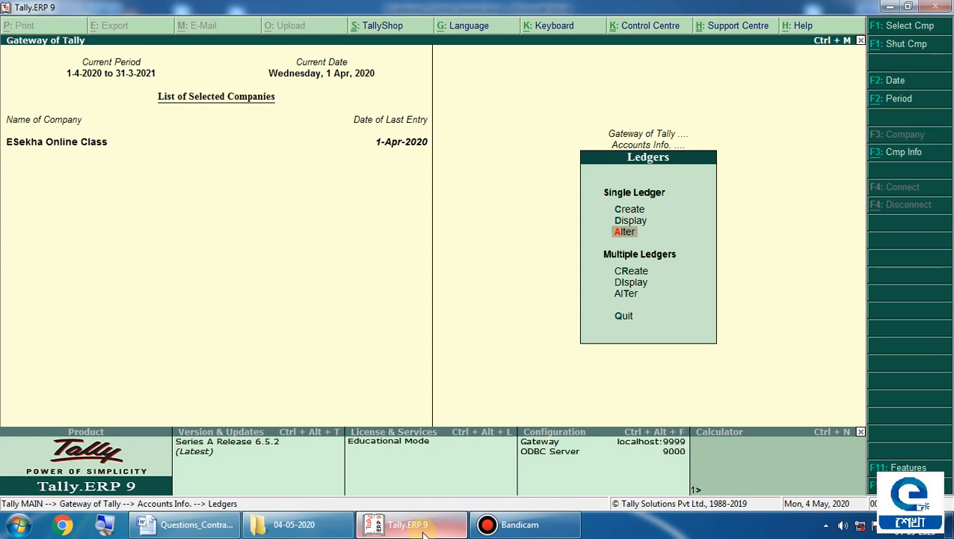
Start a new single ledger named Furniture, without an alias, and place it under Fixed Assets
key(Up)
key(Up)
key(Return)
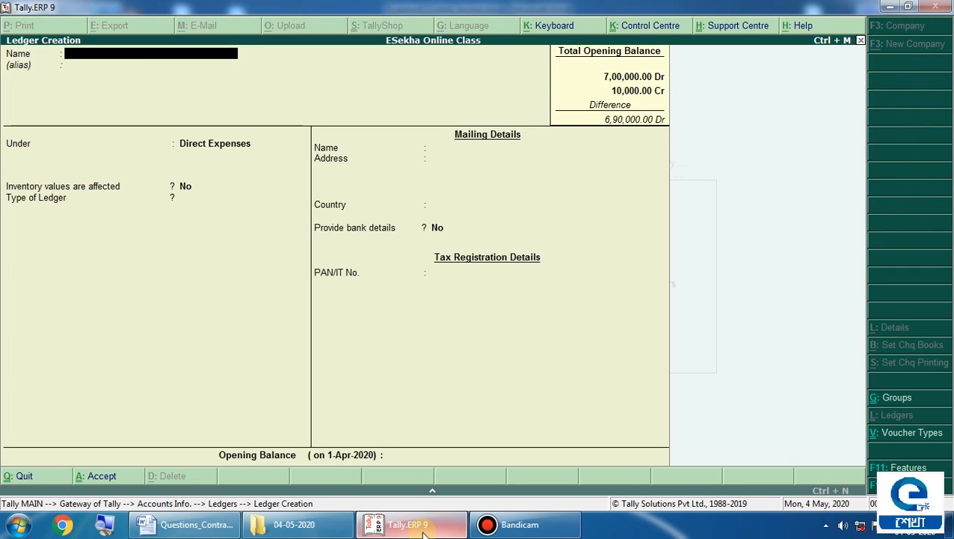
text(Furniture)
key(Return)
key(Return)
text(F)
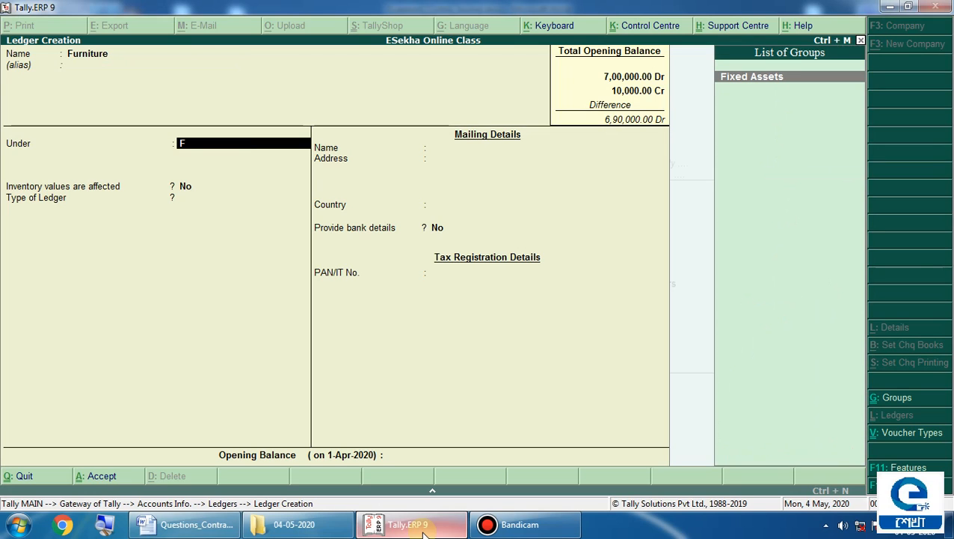
key(Return)
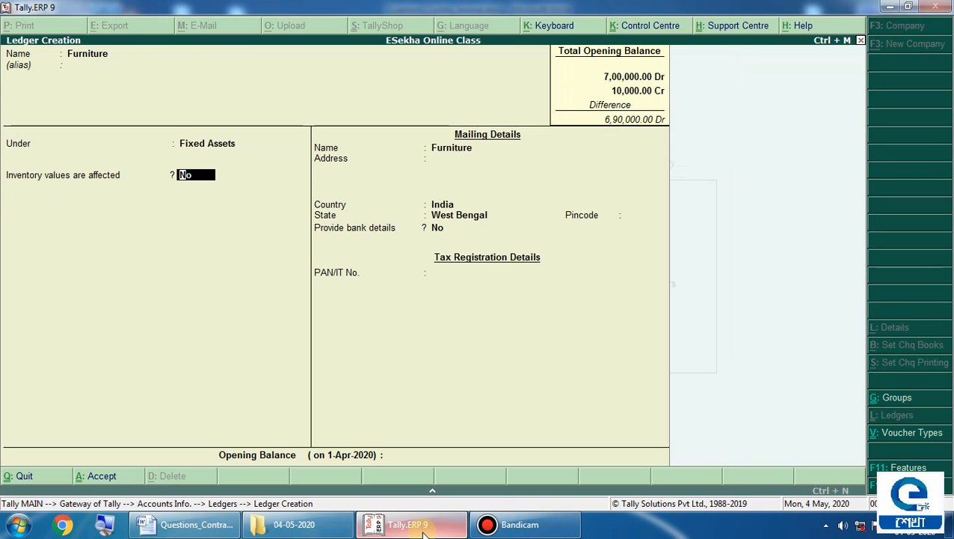
Keep inventory values and bank details at No for Furniture, set its opening balance to 30000 Dr and save the ledger
key(Return)
key(Return)
key(Return)
key(Return)
key(Return)
key(Return)
key(Return)
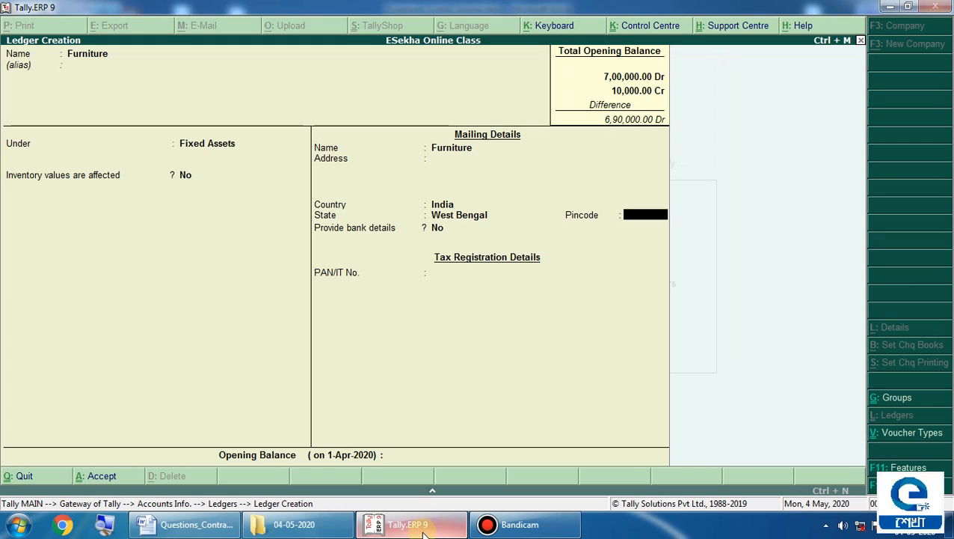
key(Return)
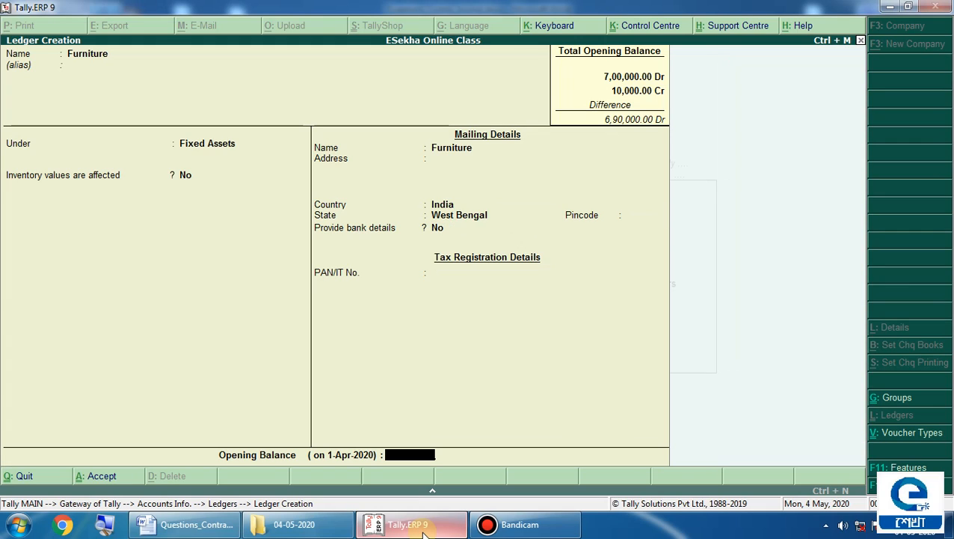
text(30000)
key(Return)
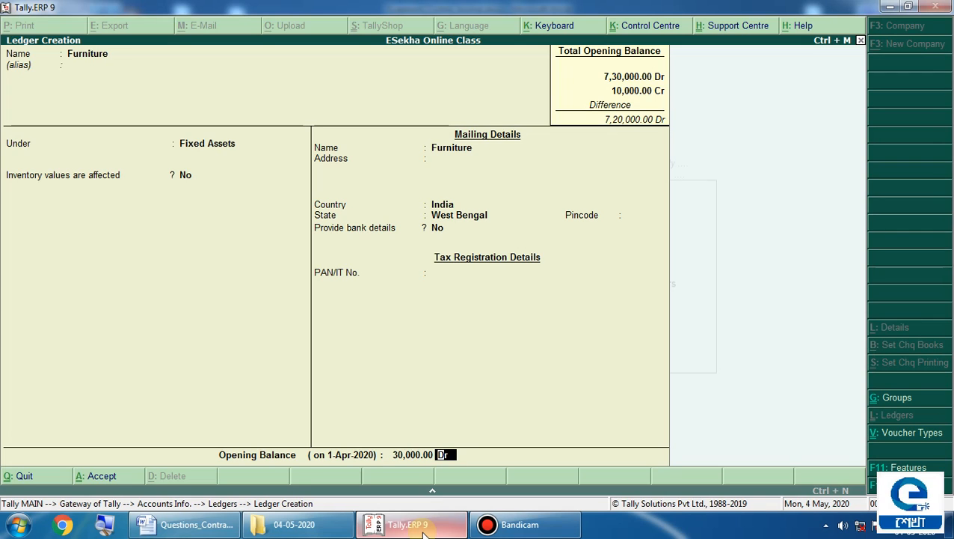
key(Return)
key(Return)
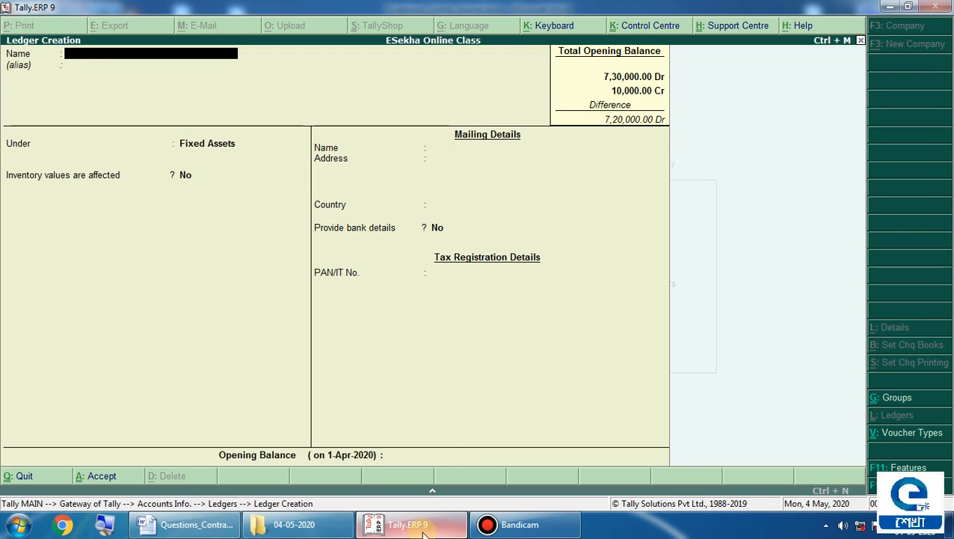
Leave ledger creation without adding another ledger and open a new journal voucher
key(Escape)
key(Return)
key(Escape)
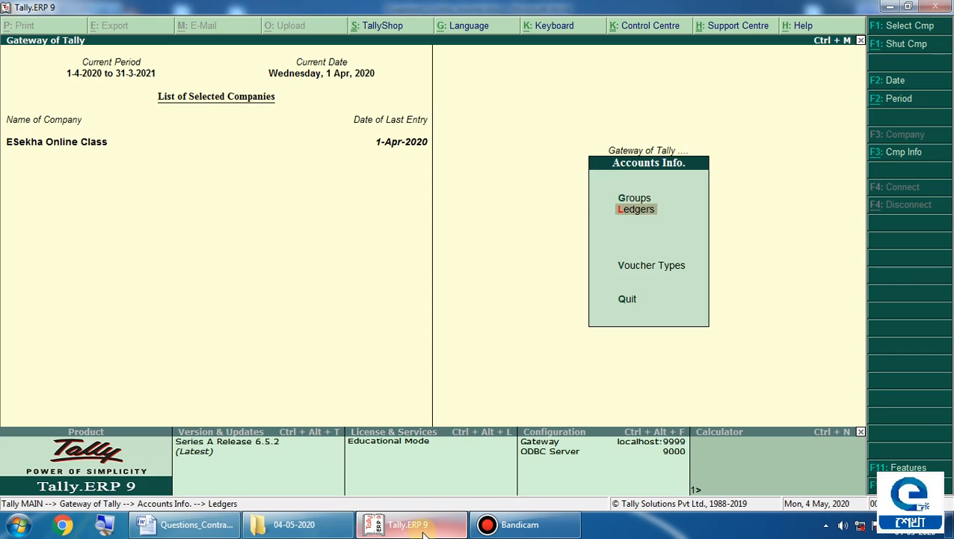
key(Escape)
key(Down)
key(Down)
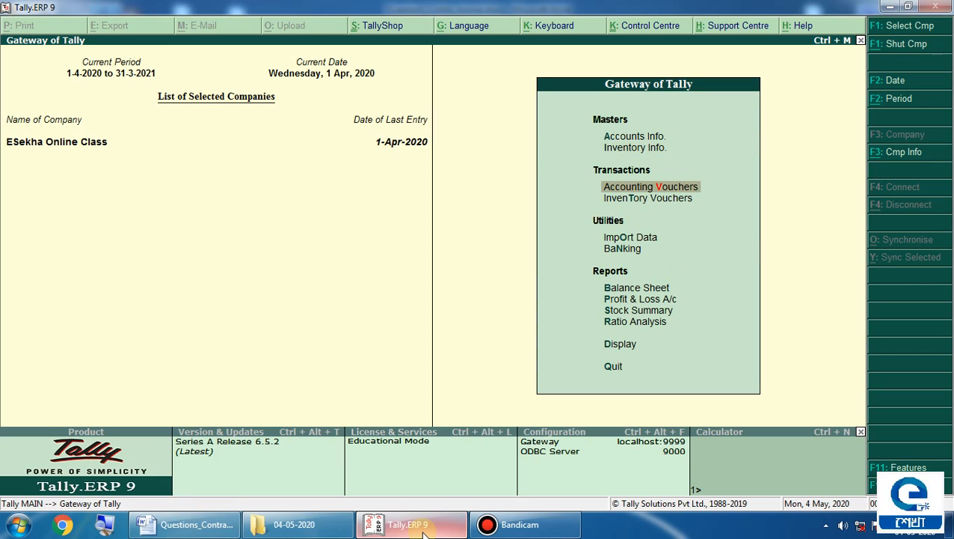
key(Return)
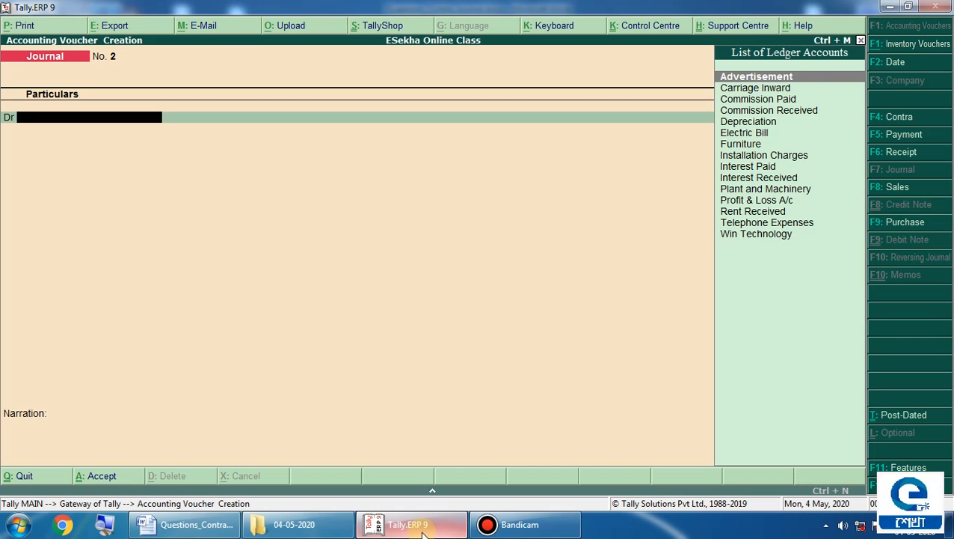
text(fu)
key(Return)
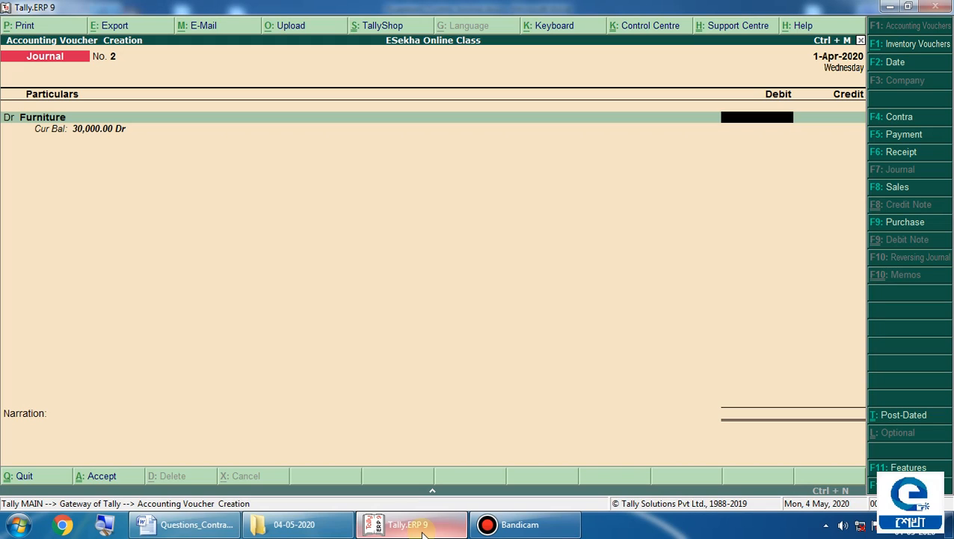
key(BackSpace)
Choose Depreciation as the debit ledger of the journal voucher, closing the Windows color scheme prompt without changing the scheme
text(d)
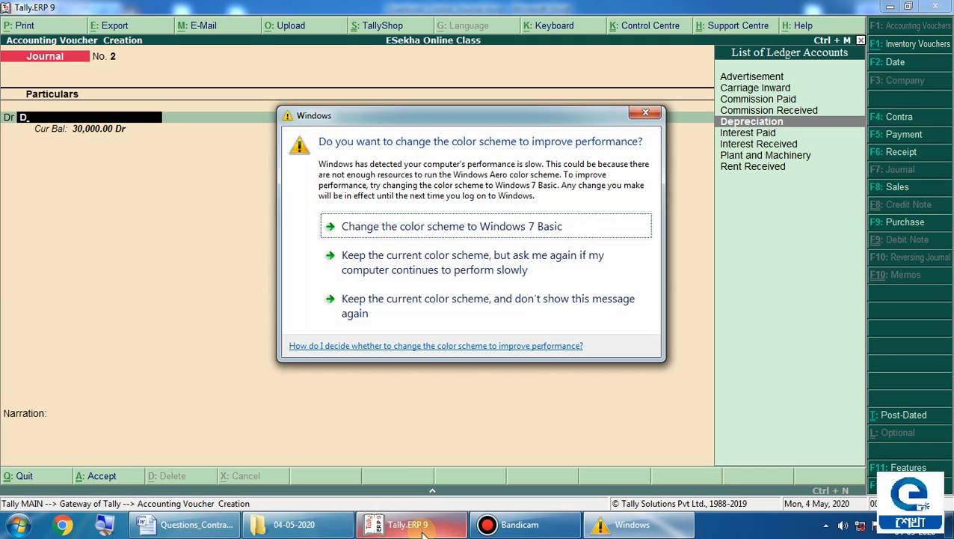
click(641, 114)
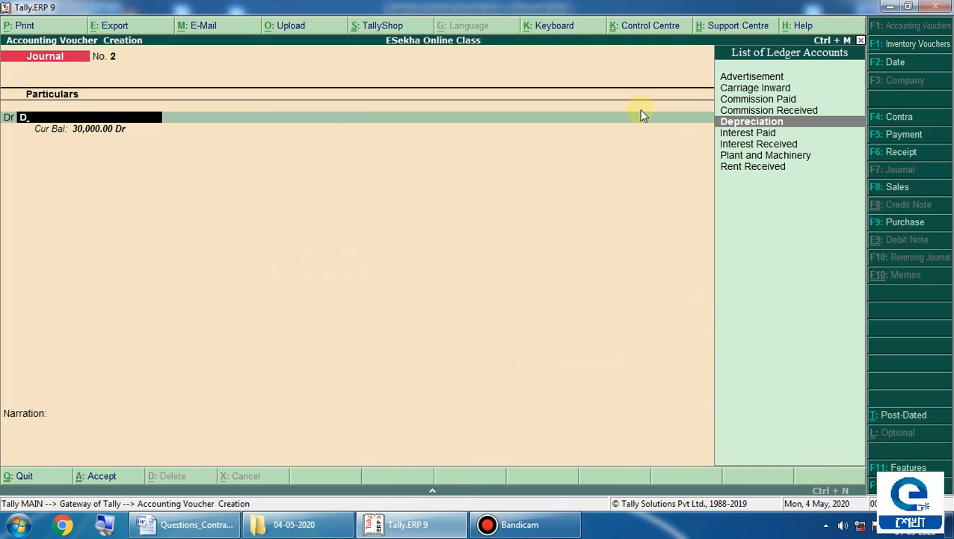
key(Return)
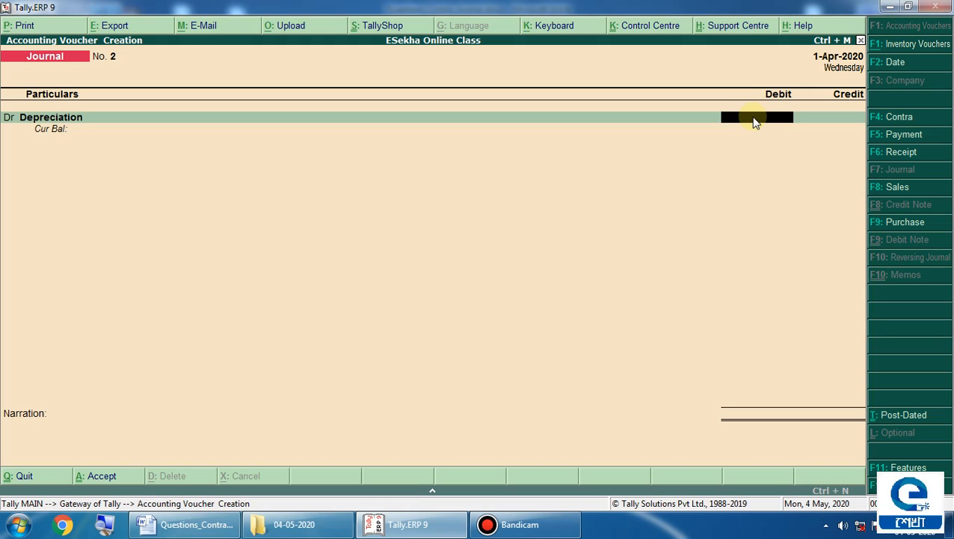
Calculate 30000*10% with the built-in calculator and enter 3000 as the debit amount for Depreciation
key(ctrl+n)
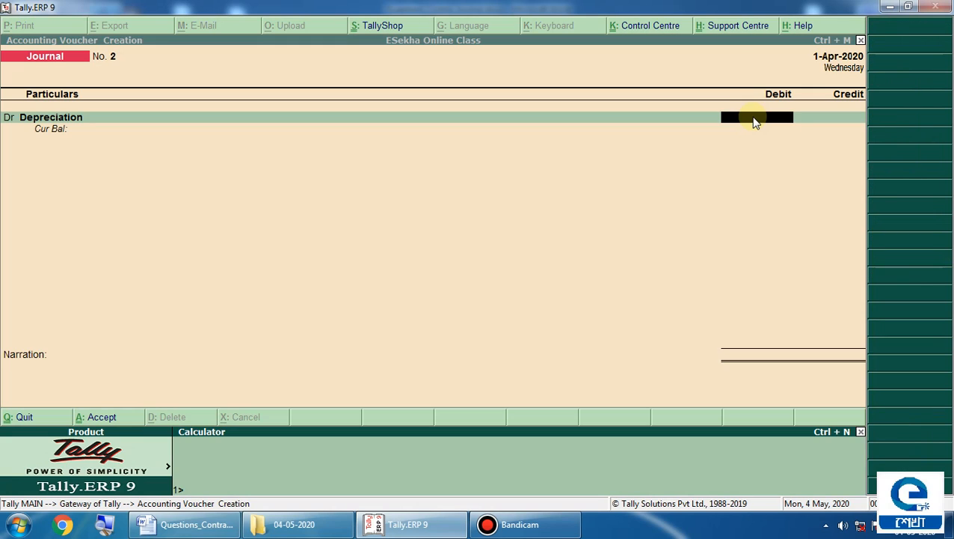
text(30000*10%)
key(Return)
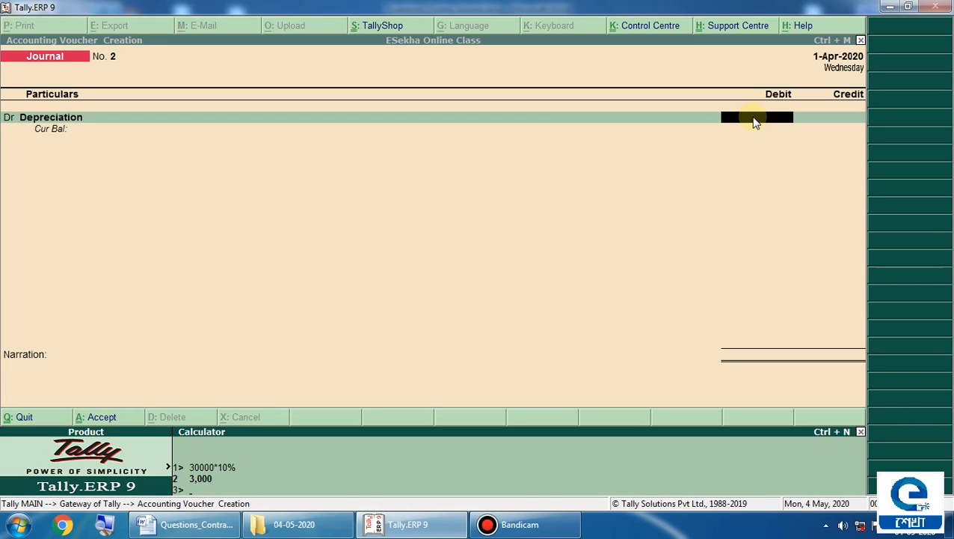
key(ctrl+n)
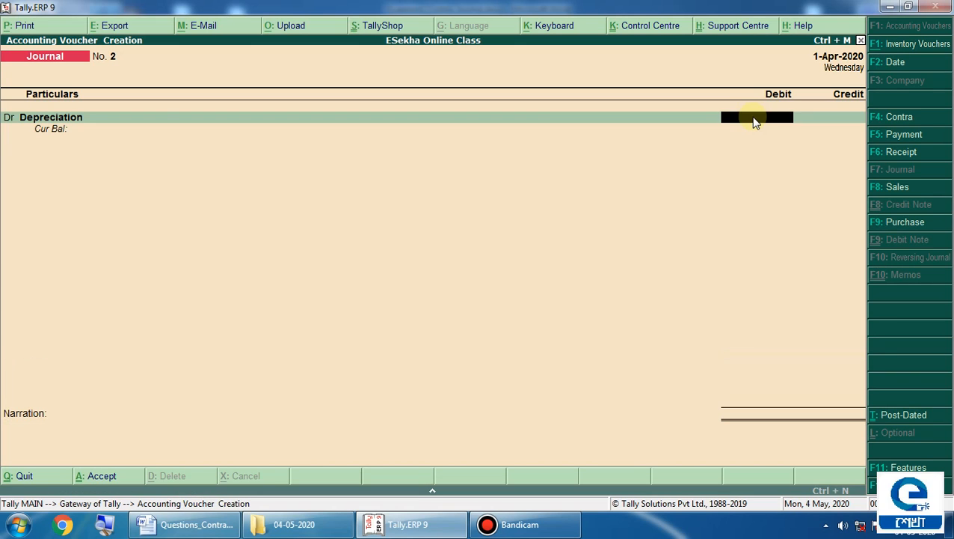
text(3000)
key(Return)
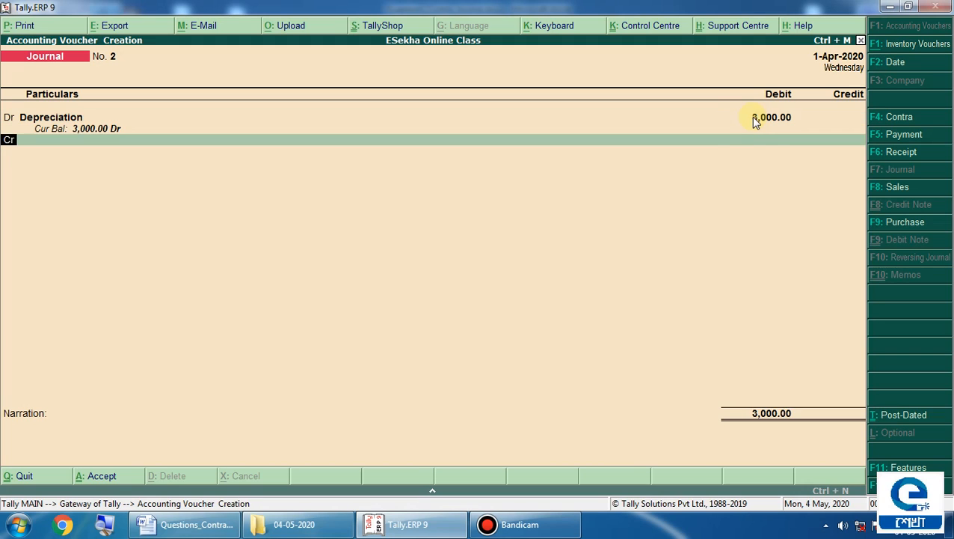
Credit the Furniture ledger with 3,000.00 in the journal voucher
key(Return)
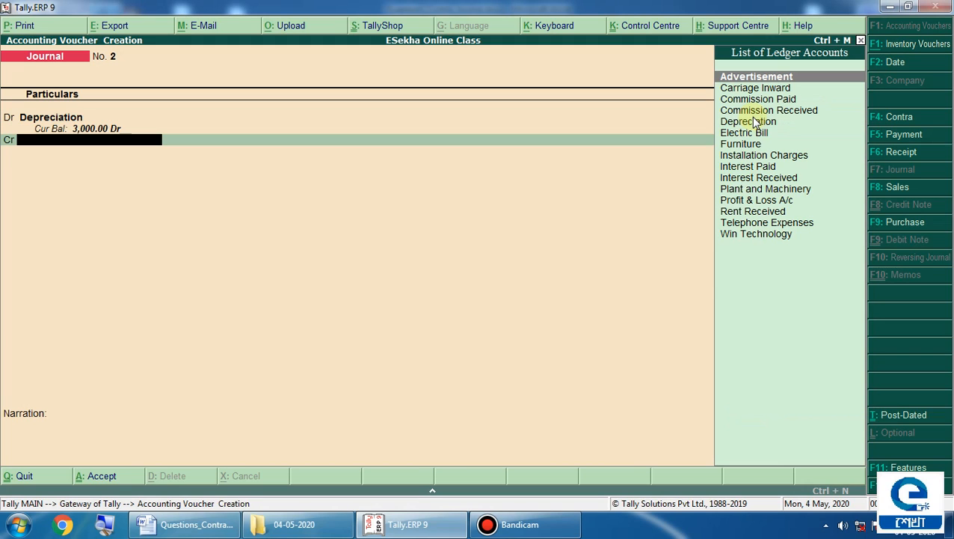
text(p)
key(BackSpace)
text(F)
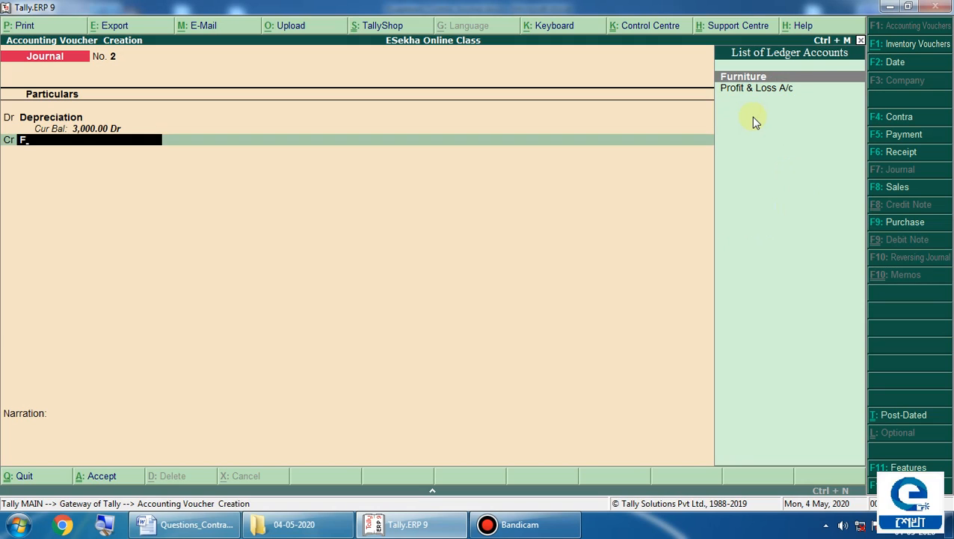
key(Return)
key(Return)
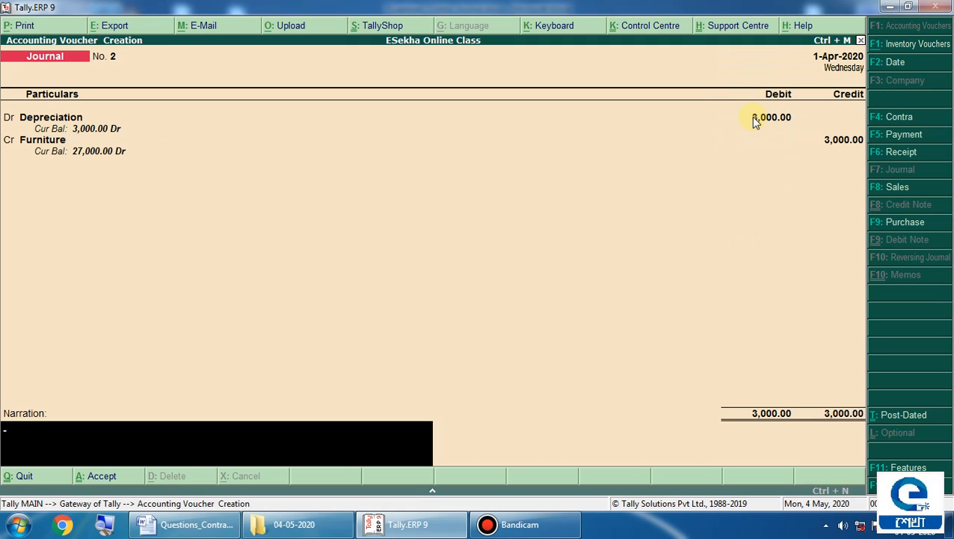
Enter the narration "Being depreciation charges on furniture." and save the journal voucher
text(Being depreciation)
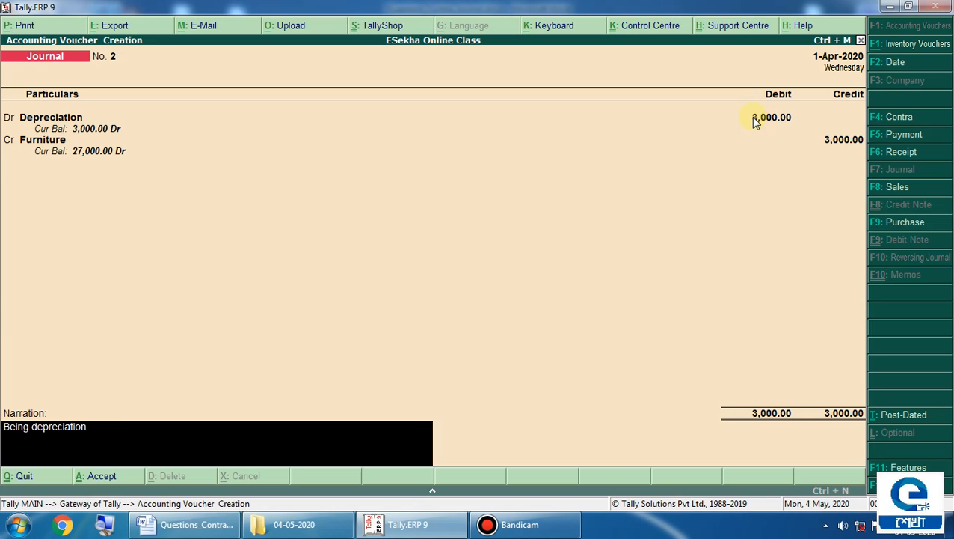
text( charges on furniture.)
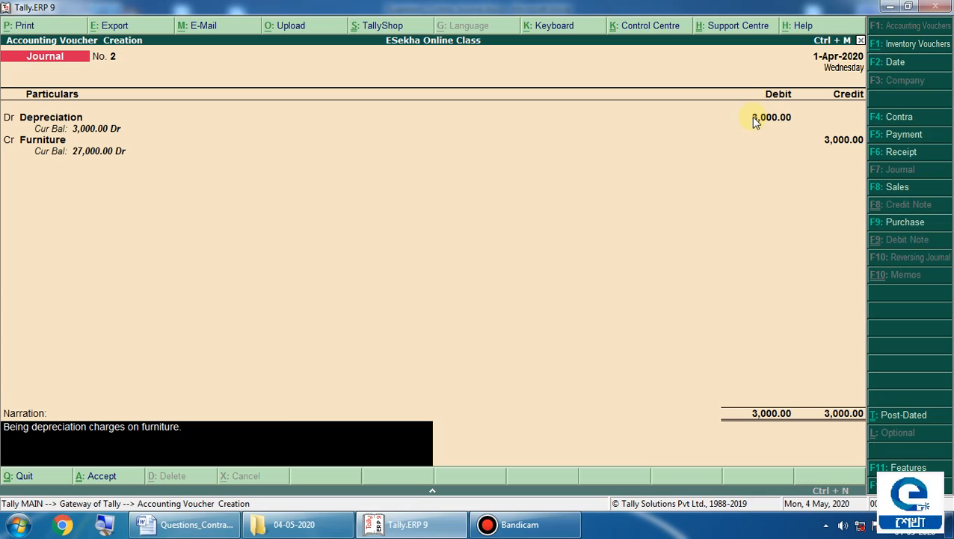
key(Return)
key(Return)
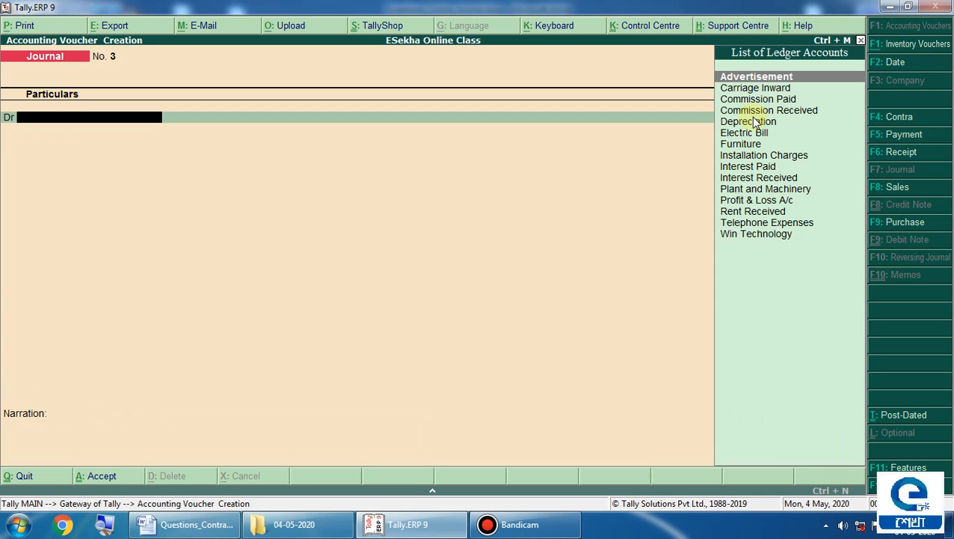
Leave voucher entry and open the Day Book for the company
key(Escape)
key(Return)
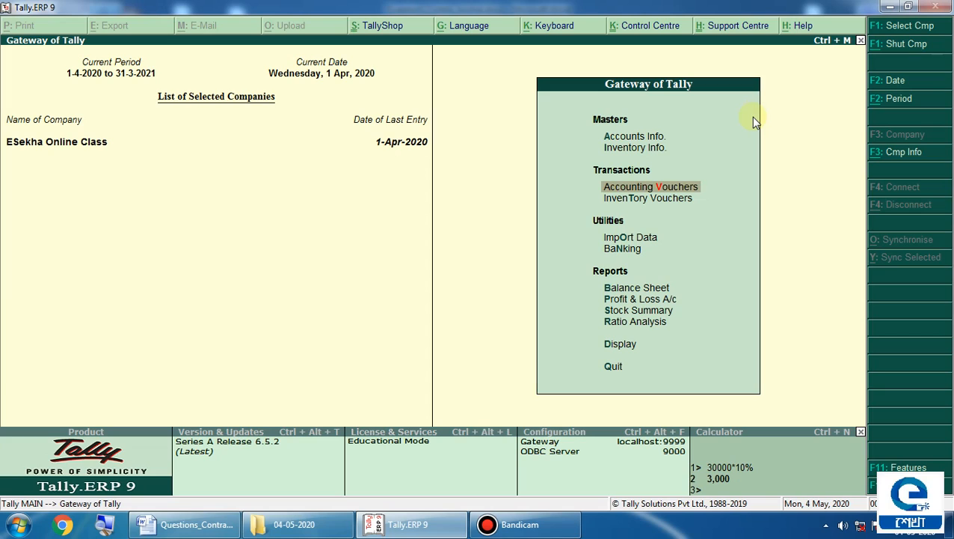
key(Down)
key(Down)
key(Down)
key(Down)
key(Down)
key(Down)
key(Down)
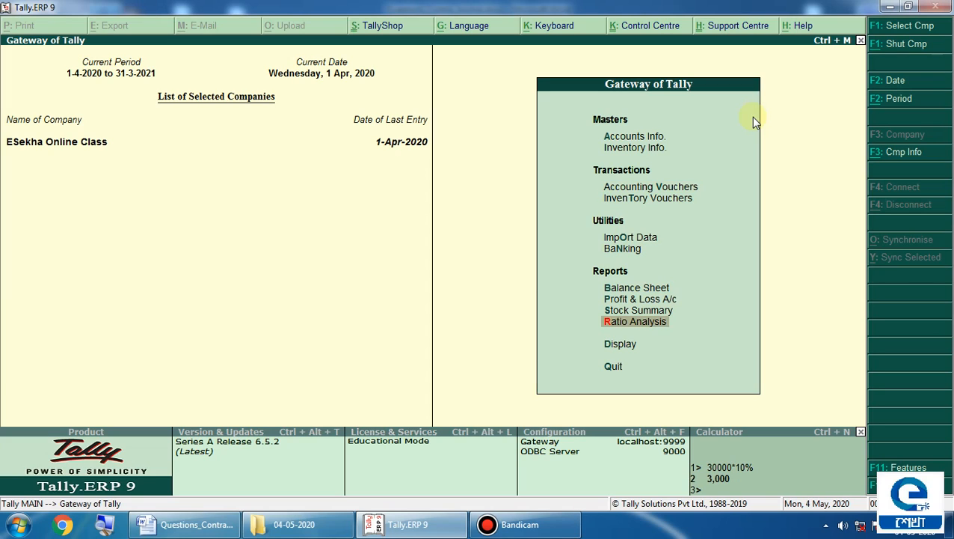
key(Down)
key(Return)
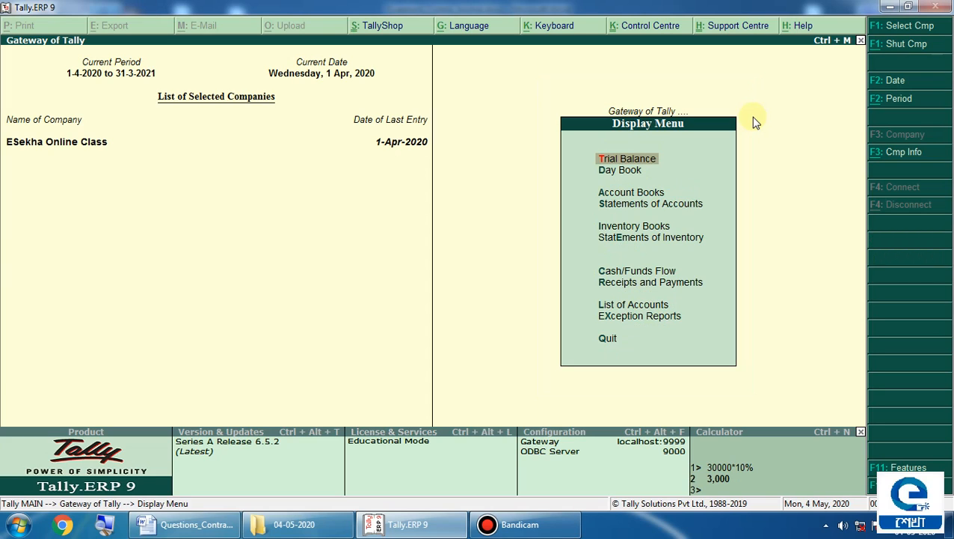
key(Down)
key(Return)
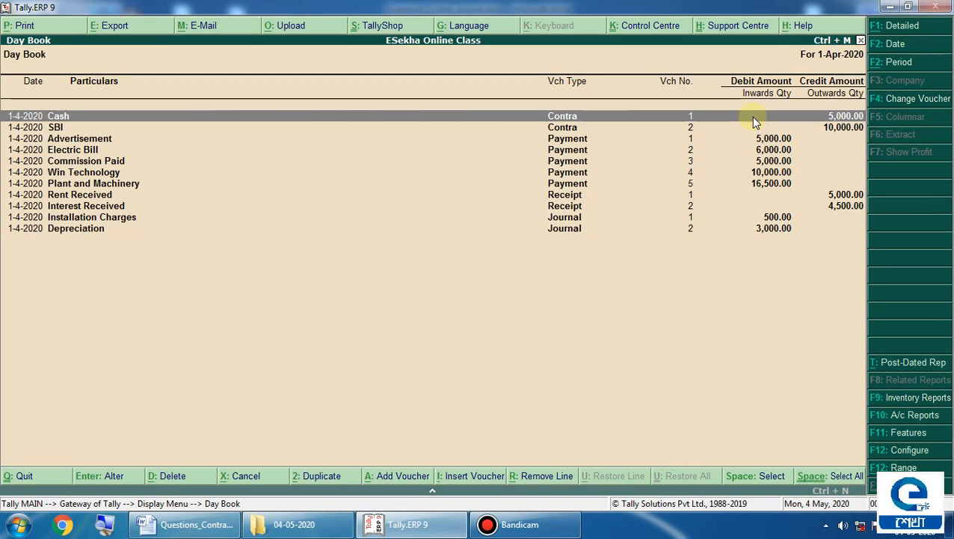
Go through the Day Book's contra, payment, receipt and journal vouchers down to the Depreciation entry, and return to the Gateway of Tally
key(Down)
key(Down)
key(Down)
key(Down)
key(Down)
key(Down)
key(Down)
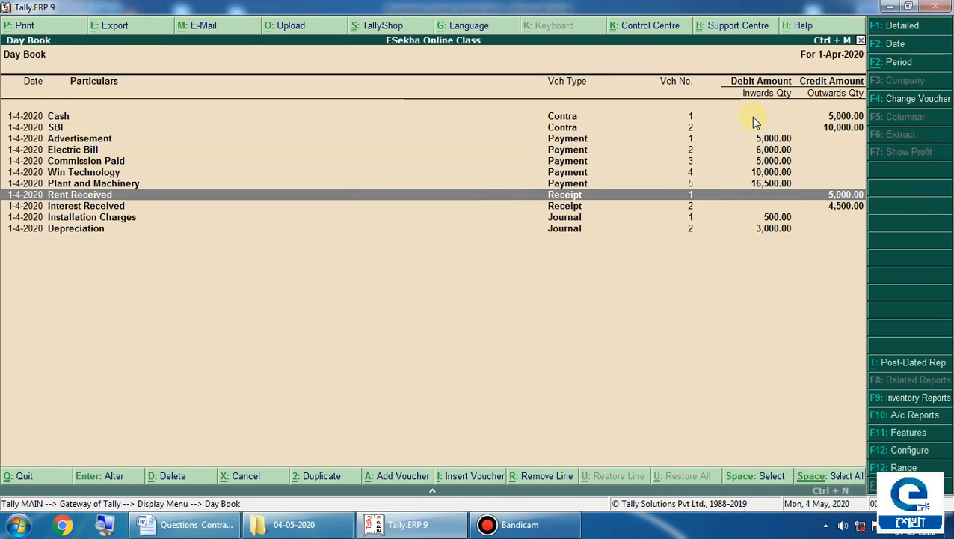
key(Down)
key(Down)
key(Down)
key(Escape)
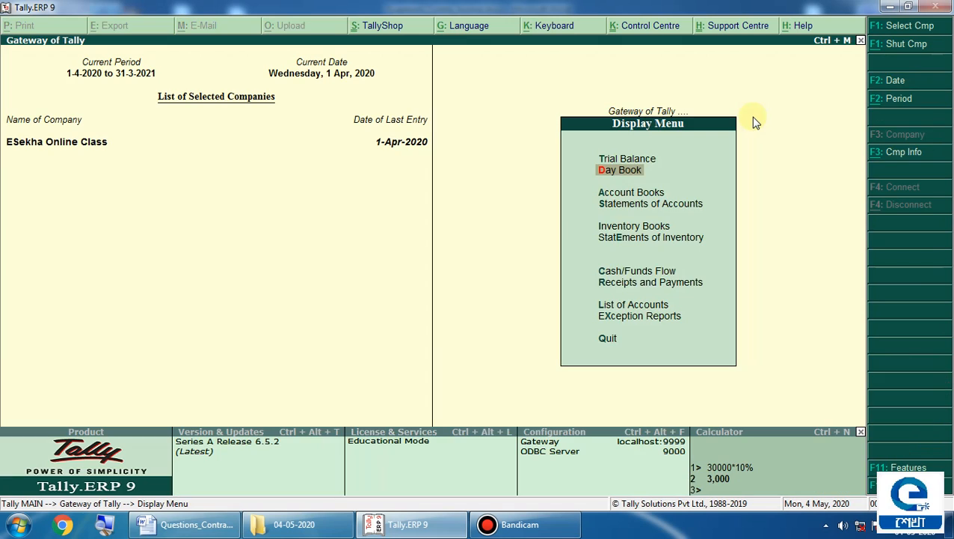
key(Escape)
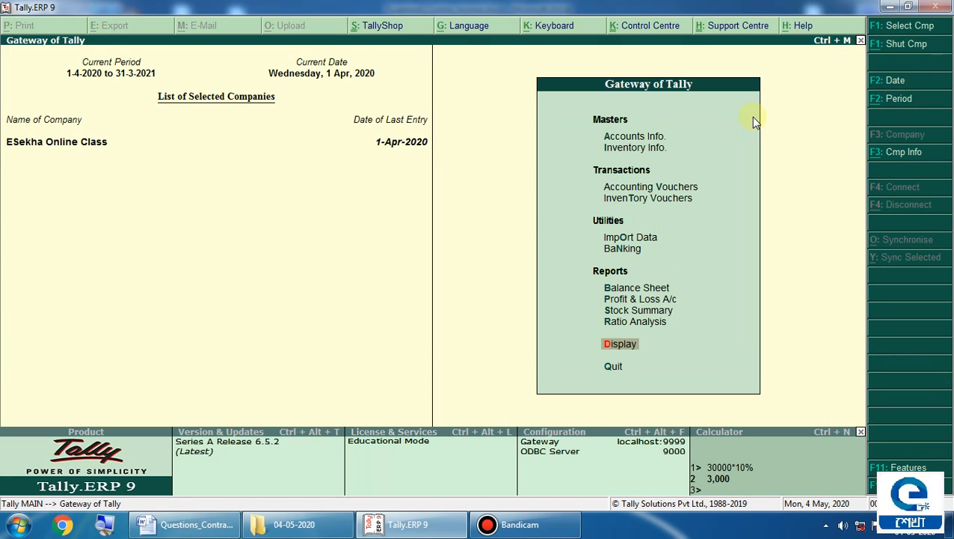
Show the Profit & Loss A/c in detail, check Depreciation under Indirect Expenses, and leave the report
key(Up)
key(Up)
key(Up)
key(Up)
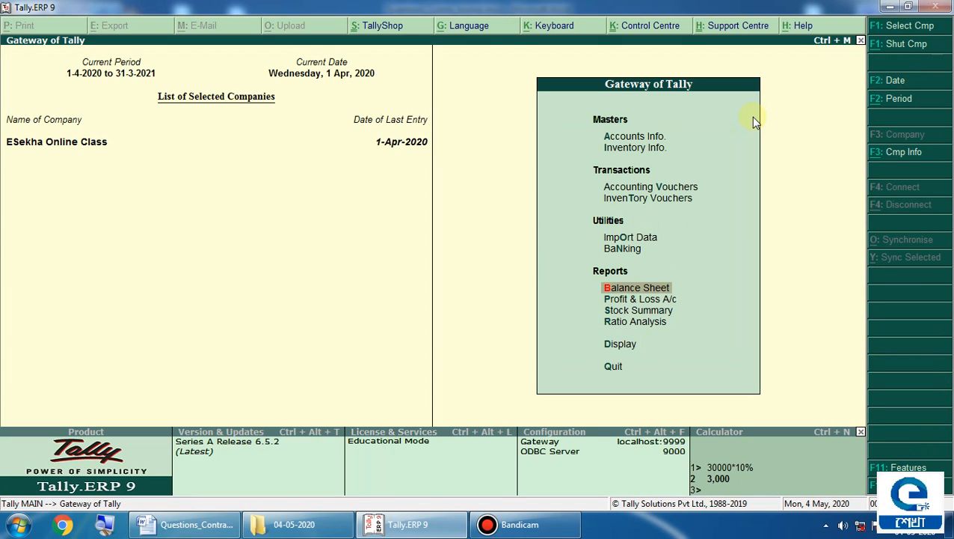
key(Down)
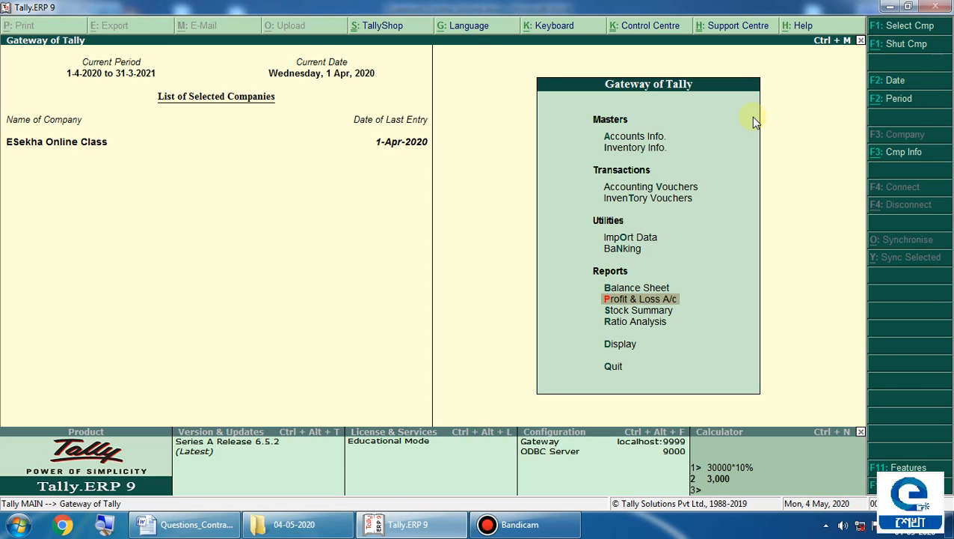
key(Return)
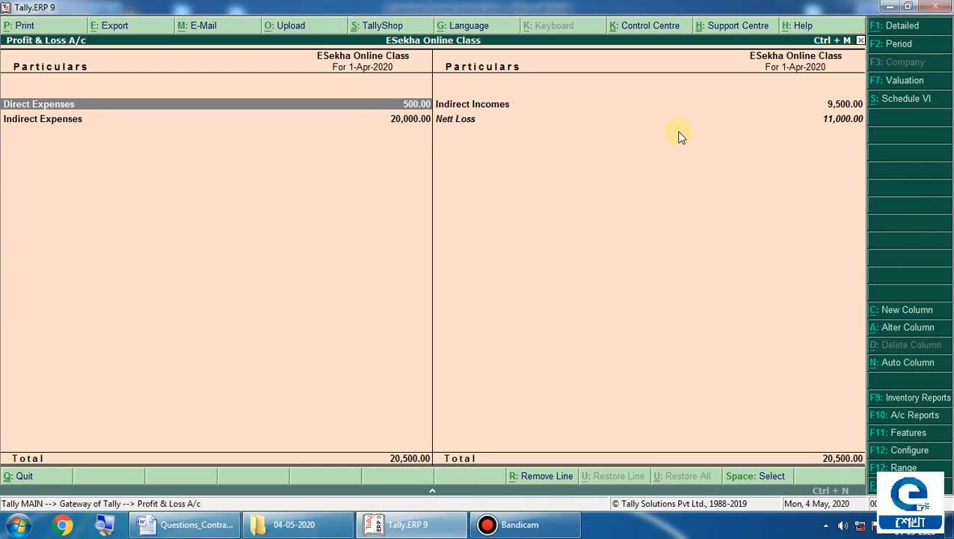
key(alt+F1)
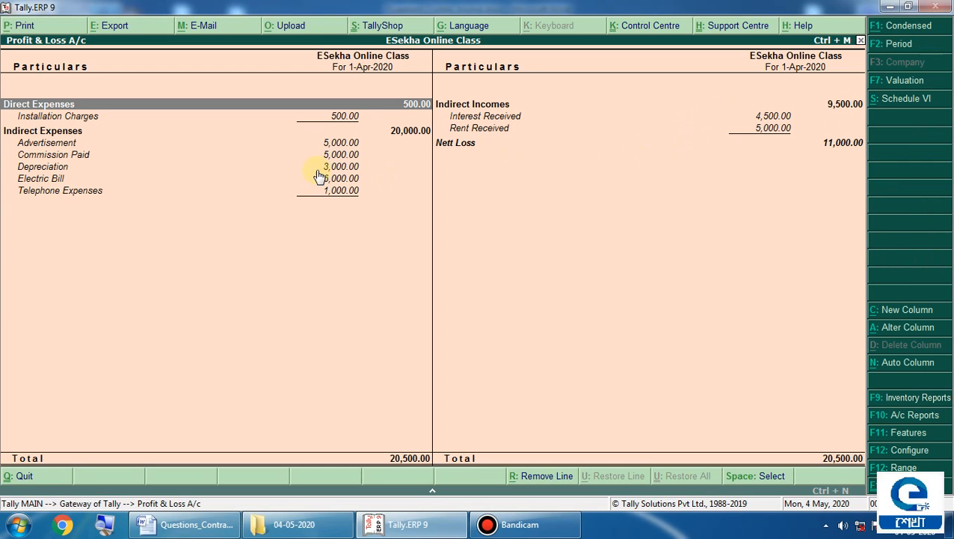
click(62, 167)
key(Escape)
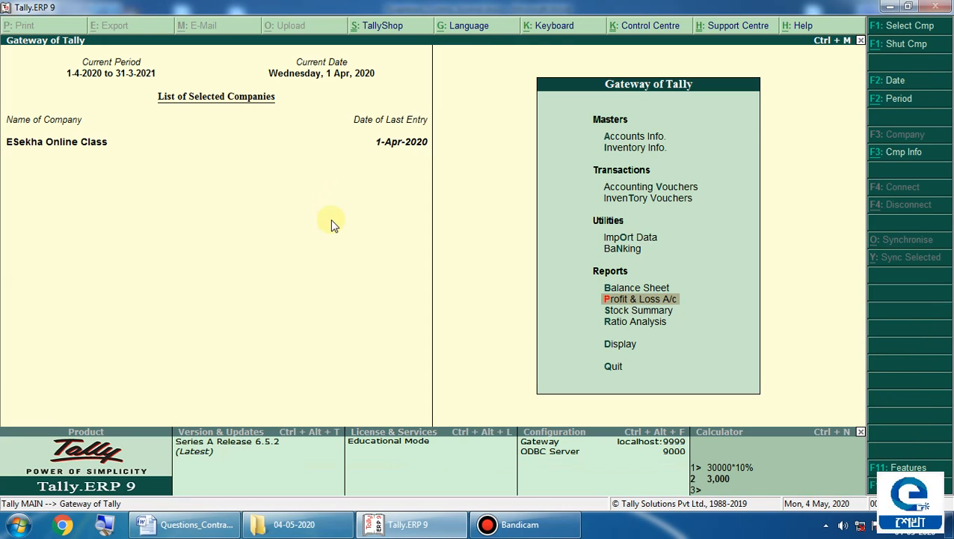
Show the Balance Sheet in detail, check Furniture under Fixed Assets, and leave the report
key(b)
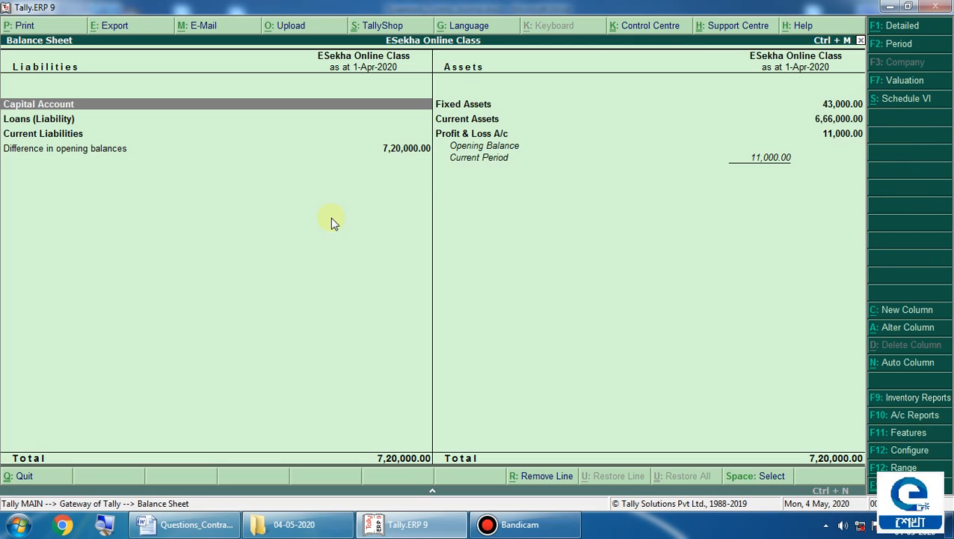
key(alt+F1)
key(Right)
key(Down)
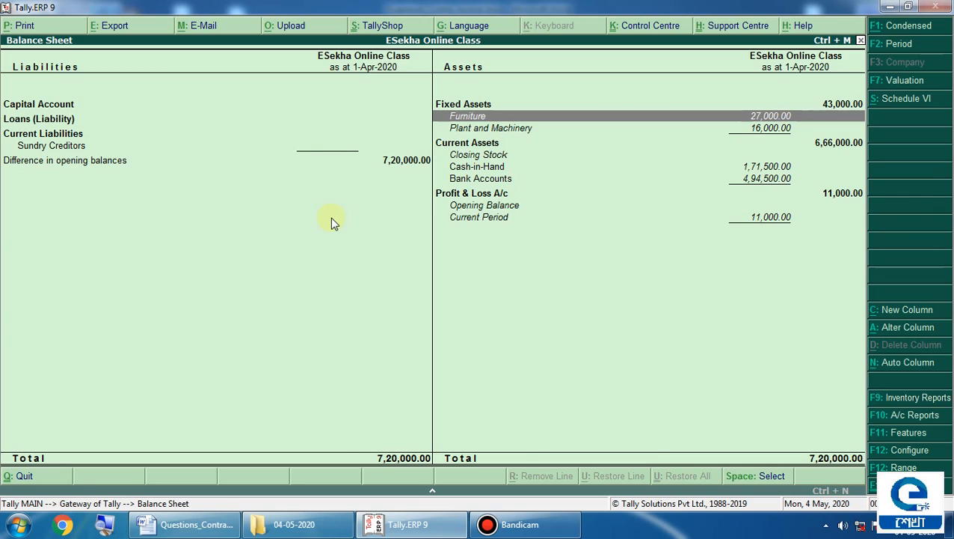
key(Escape)
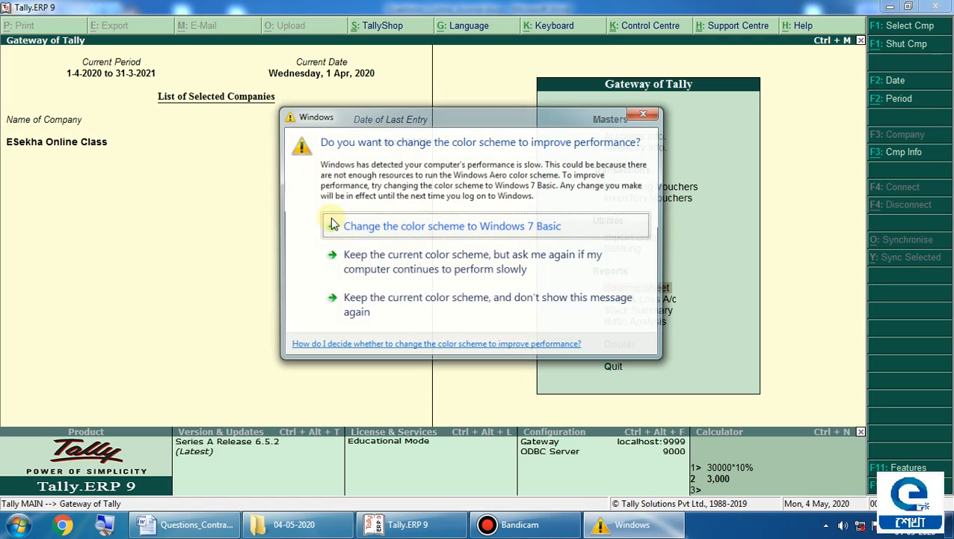
click(333, 224)
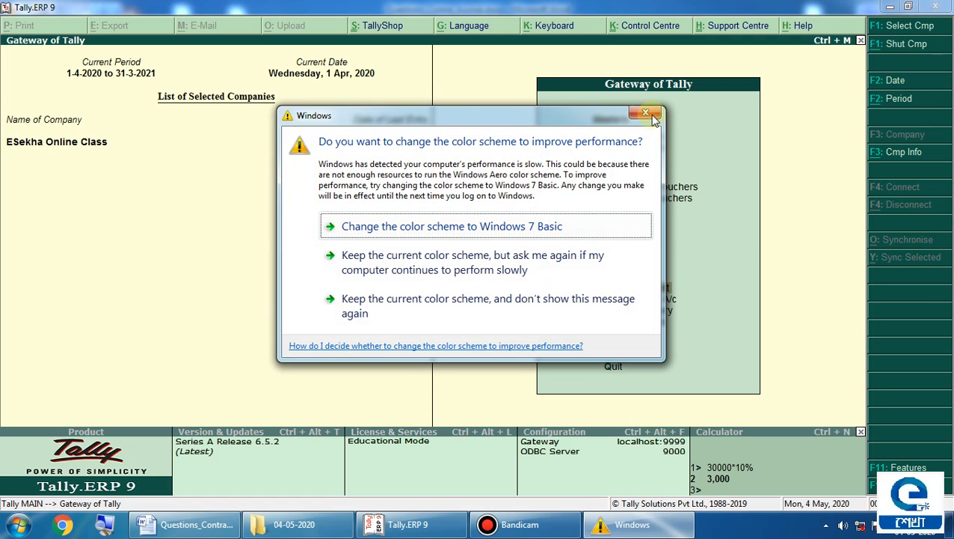